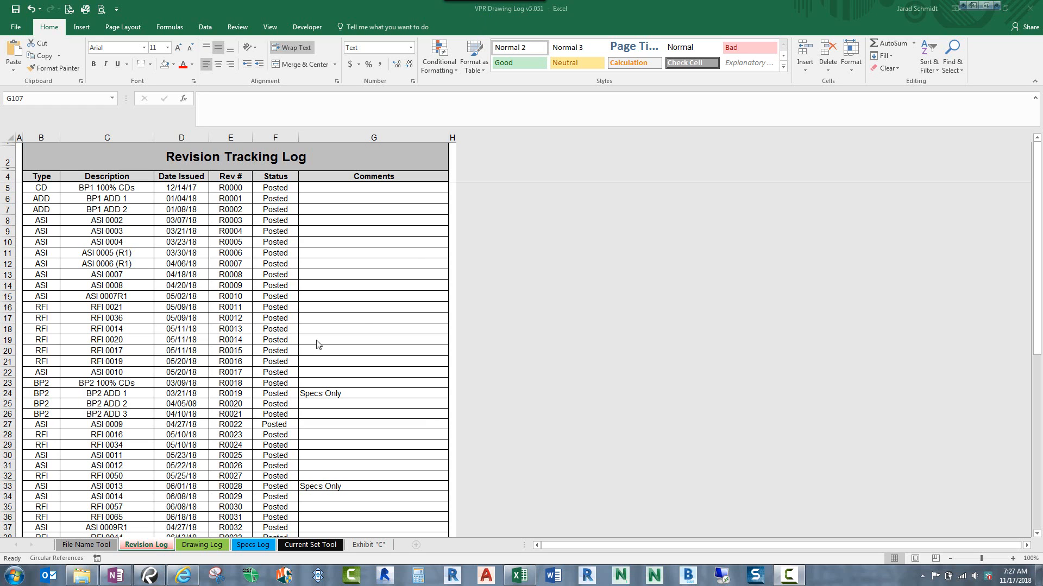
- Examine the type, description, issue date, revision number and status columns of the Revision Tracking Log, down to its latest entries
click(206, 297)
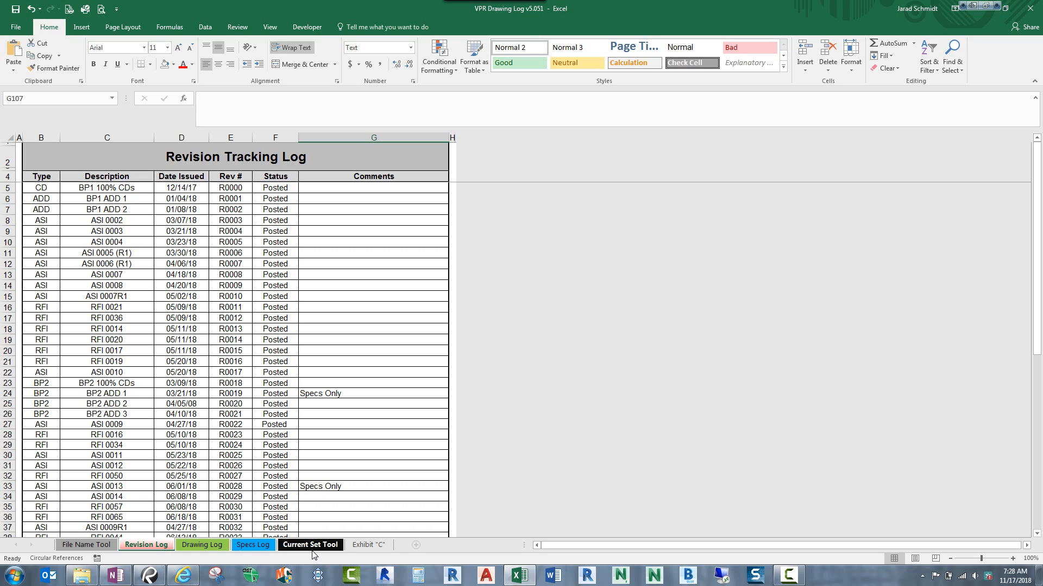
click(242, 384)
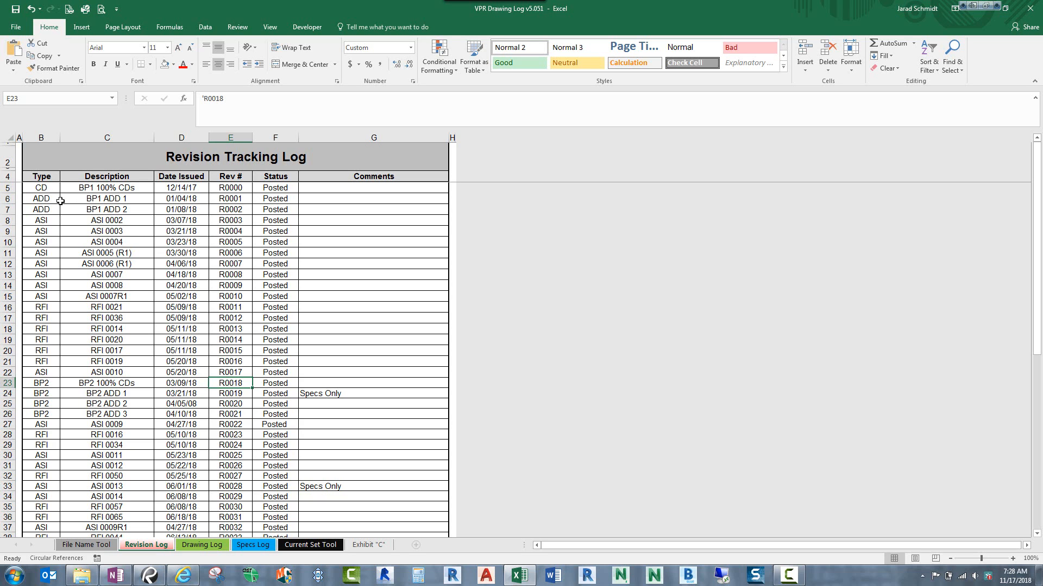
click(55, 190)
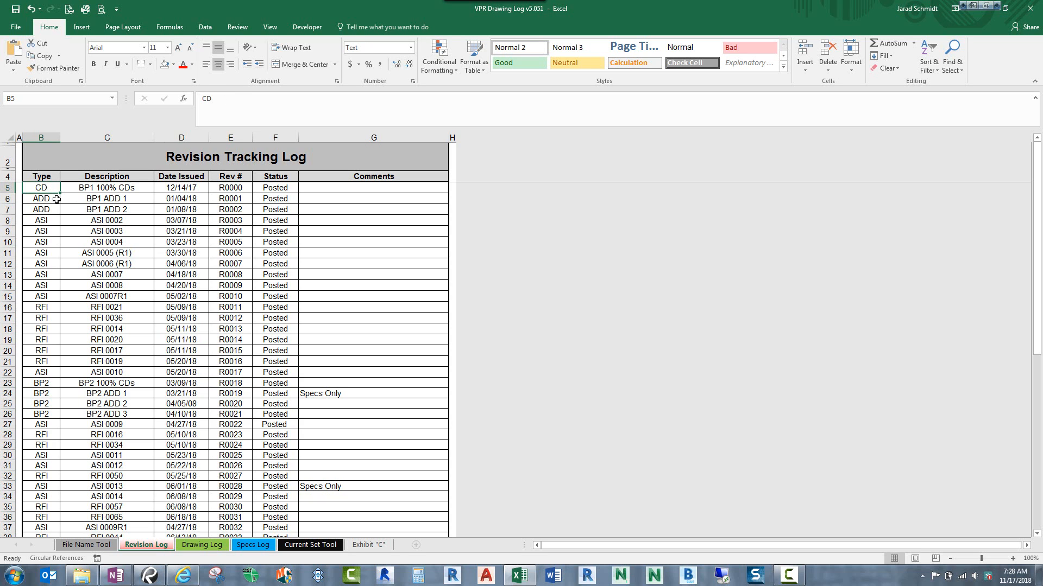
click(120, 190)
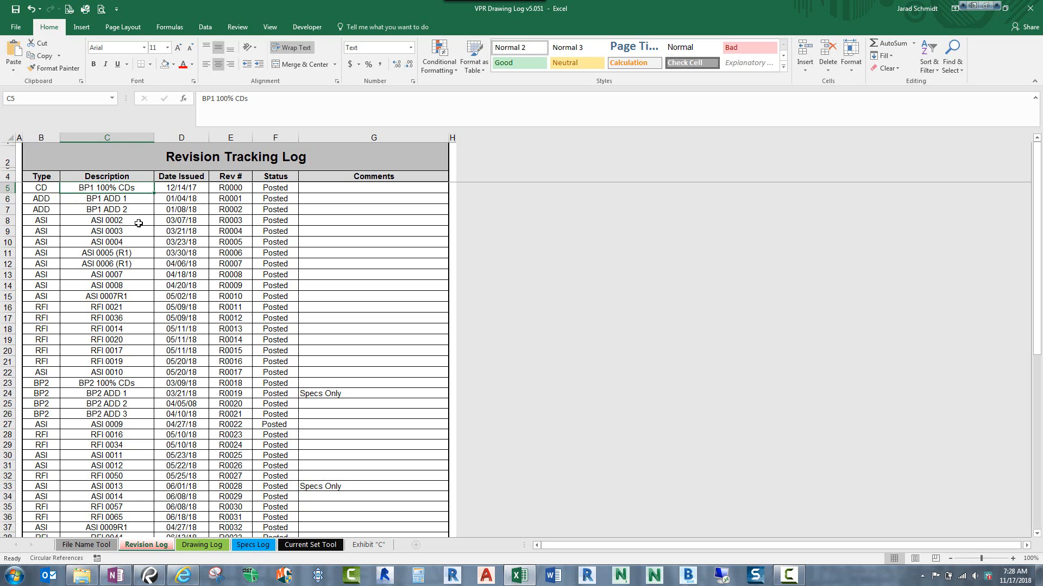
click(189, 190)
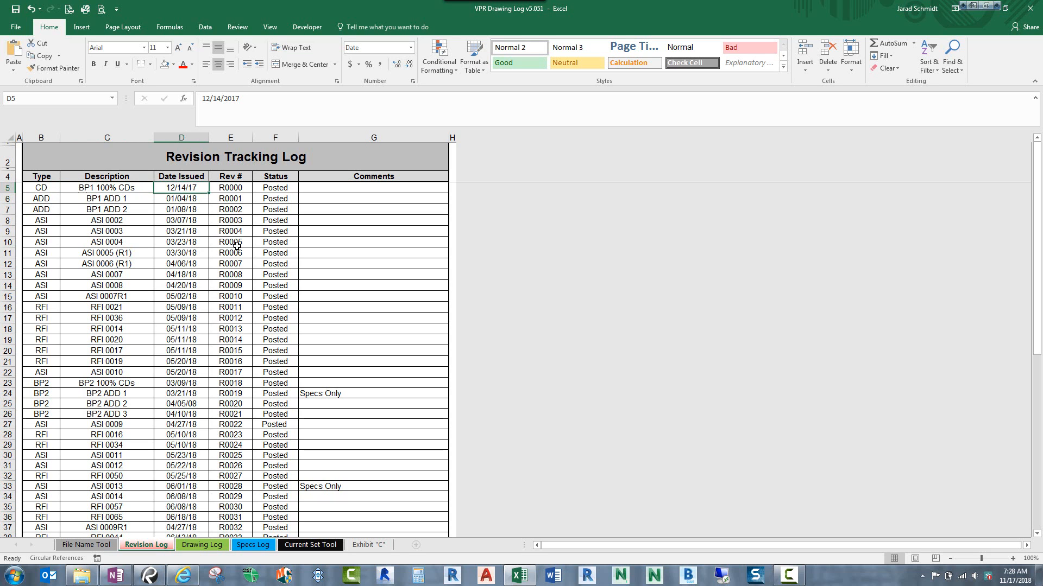
click(238, 191)
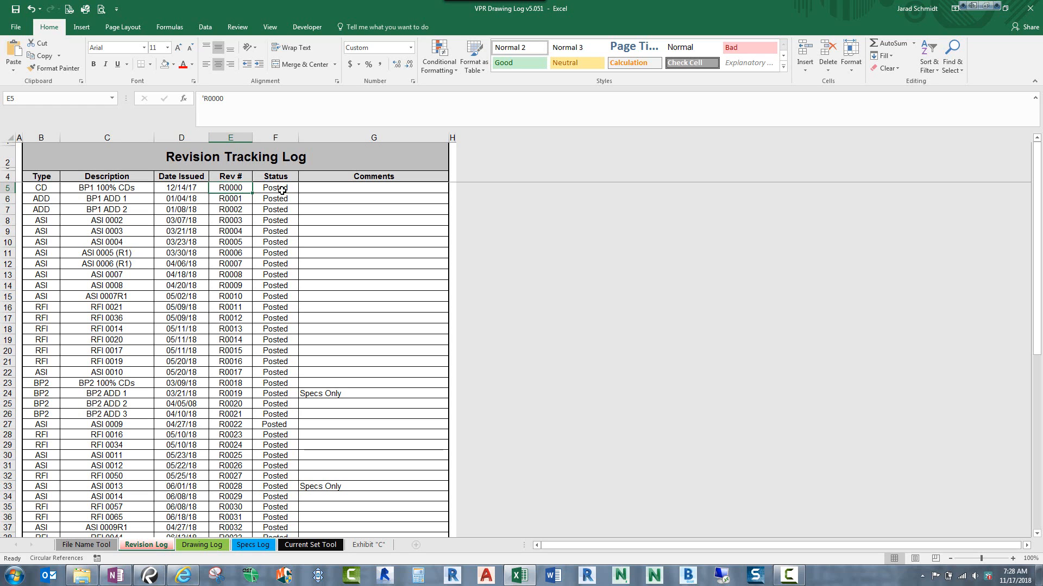
click(282, 190)
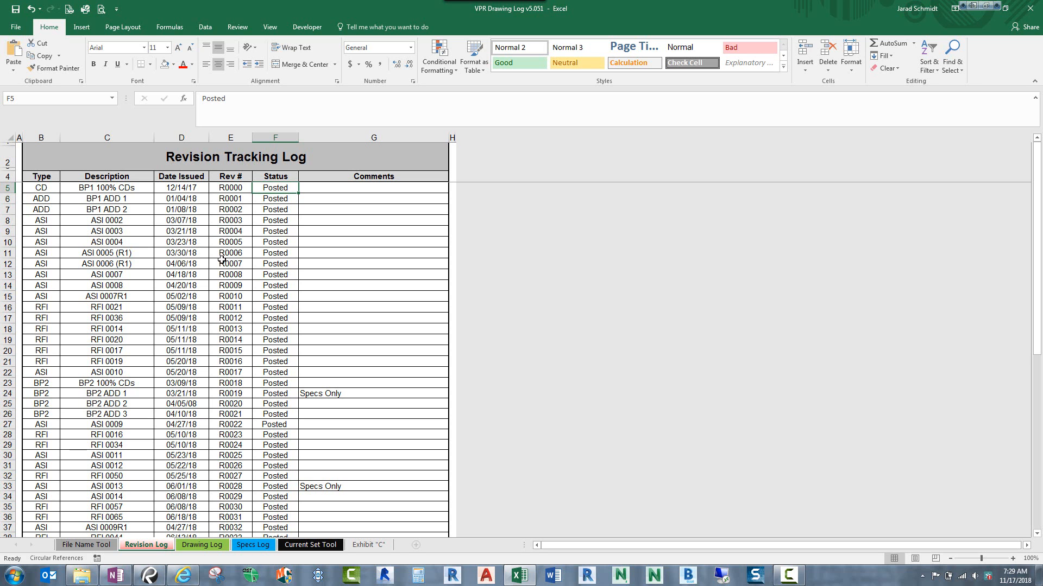
scroll(222, 259, down, 15)
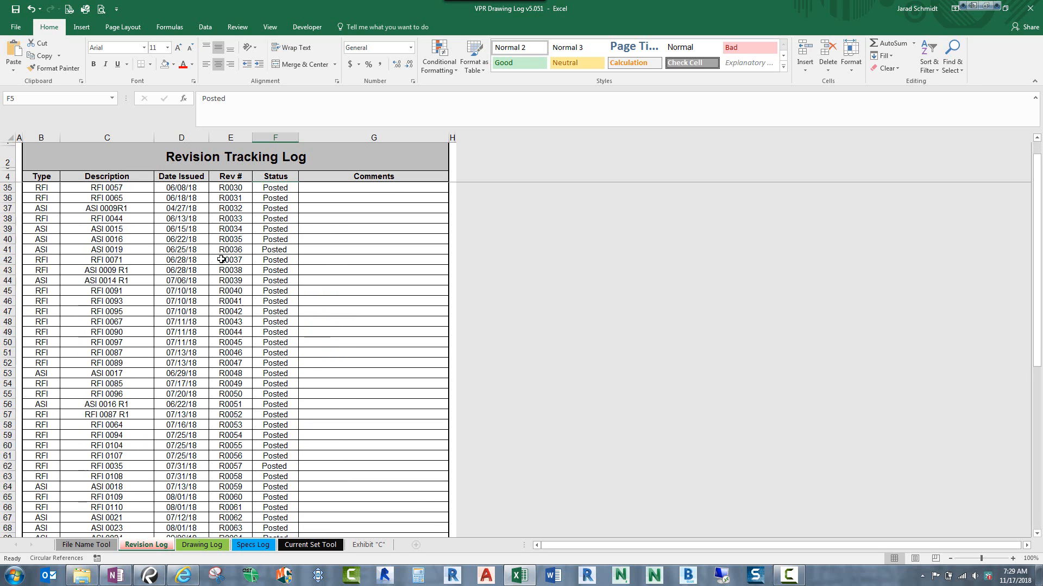
scroll(222, 259, down, 14)
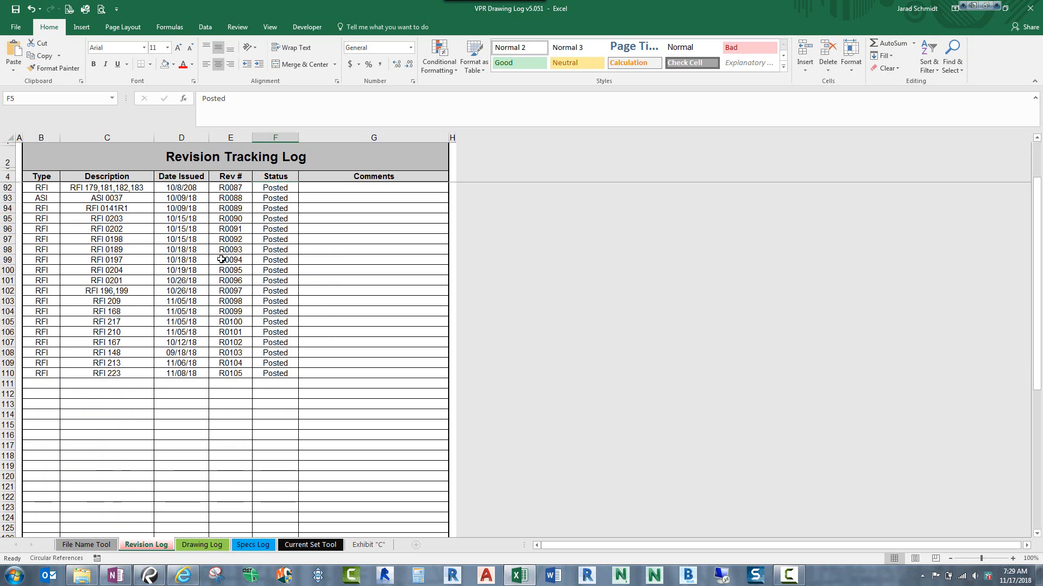
scroll(234, 294, up, 2)
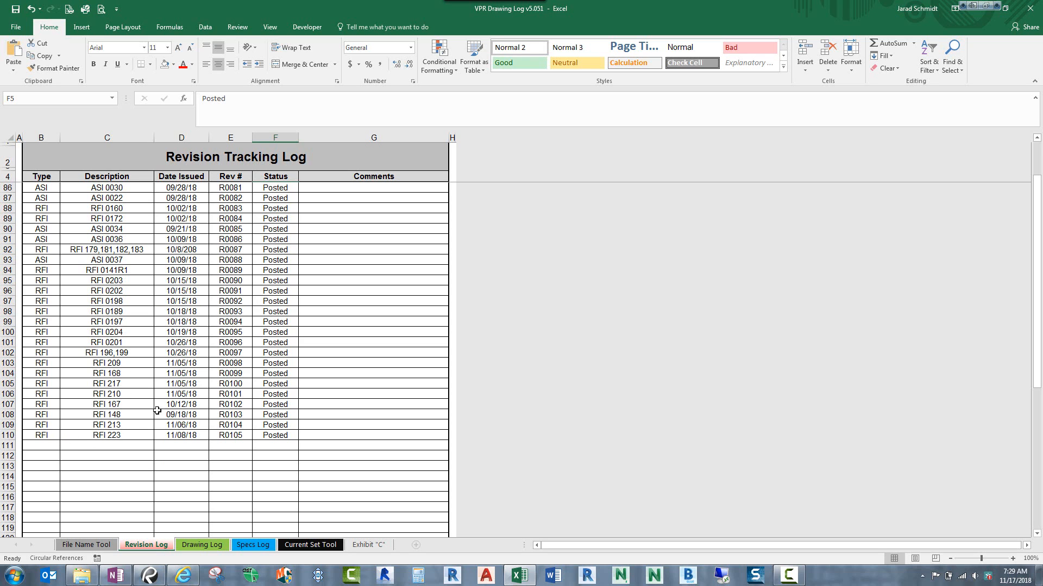
click(123, 188)
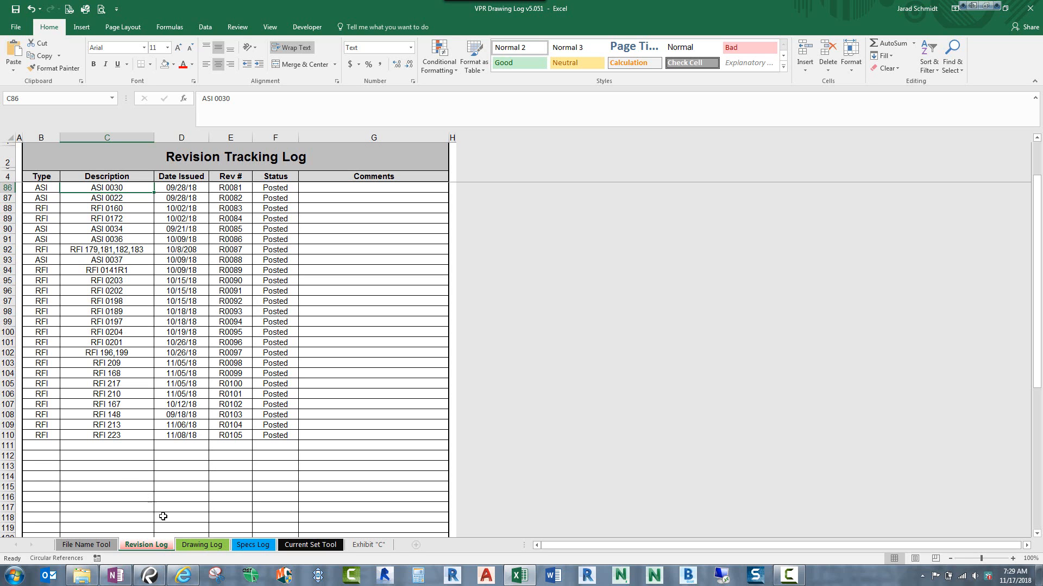
- On the Drawing Log sheet, clear the BP1 100% CDs mark for cover sheet G0.00.1 and re-enter it as x
click(202, 545)
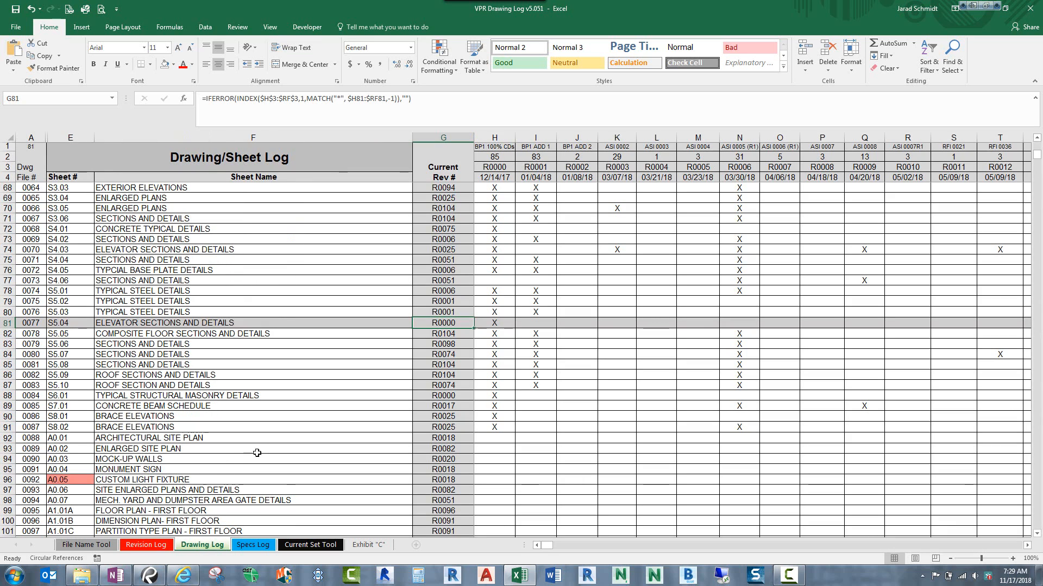
click(298, 450)
scroll(298, 455, up, 20)
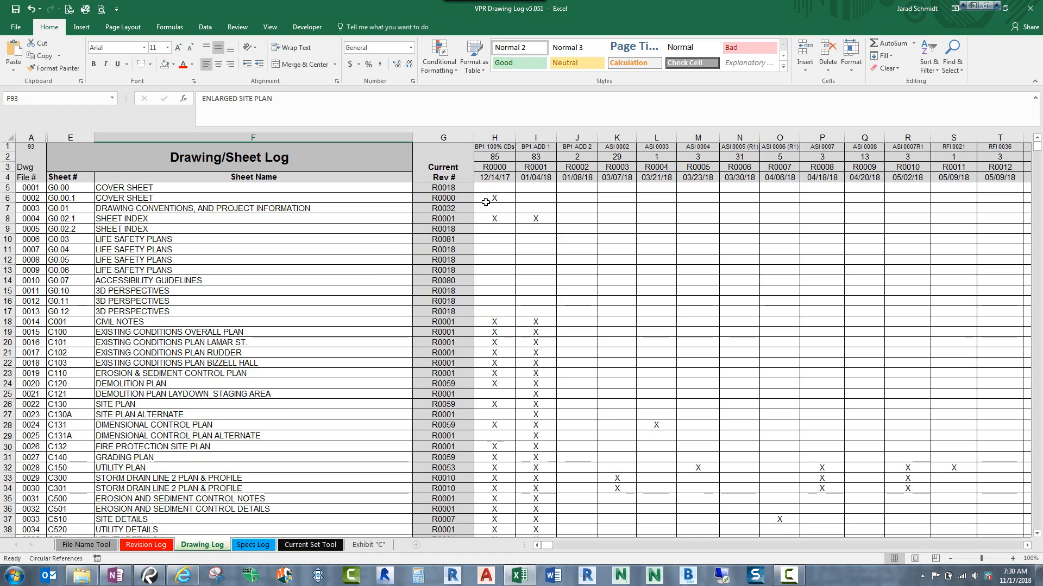
click(502, 198)
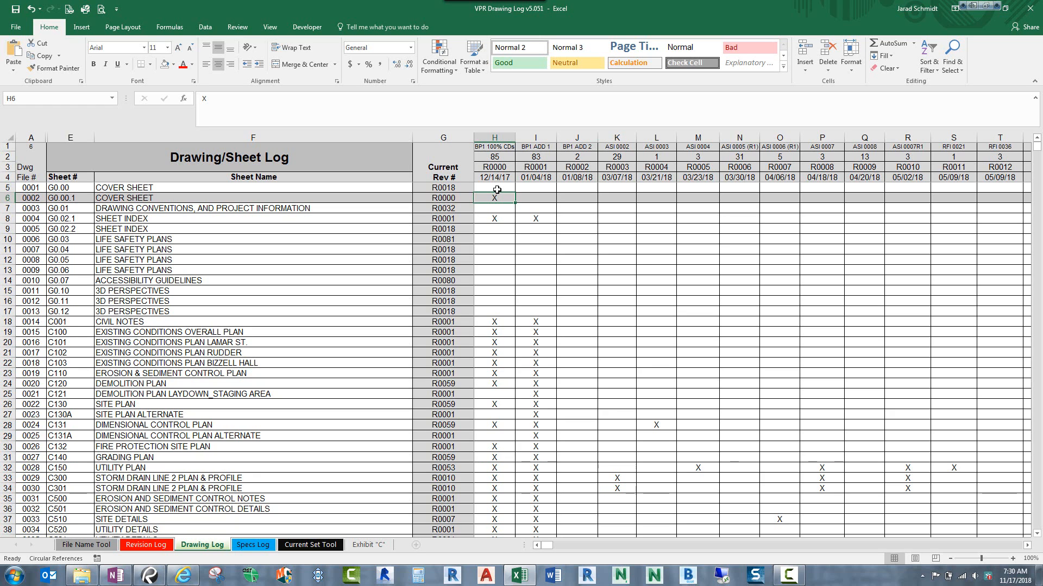
key(Delete)
key(Return)
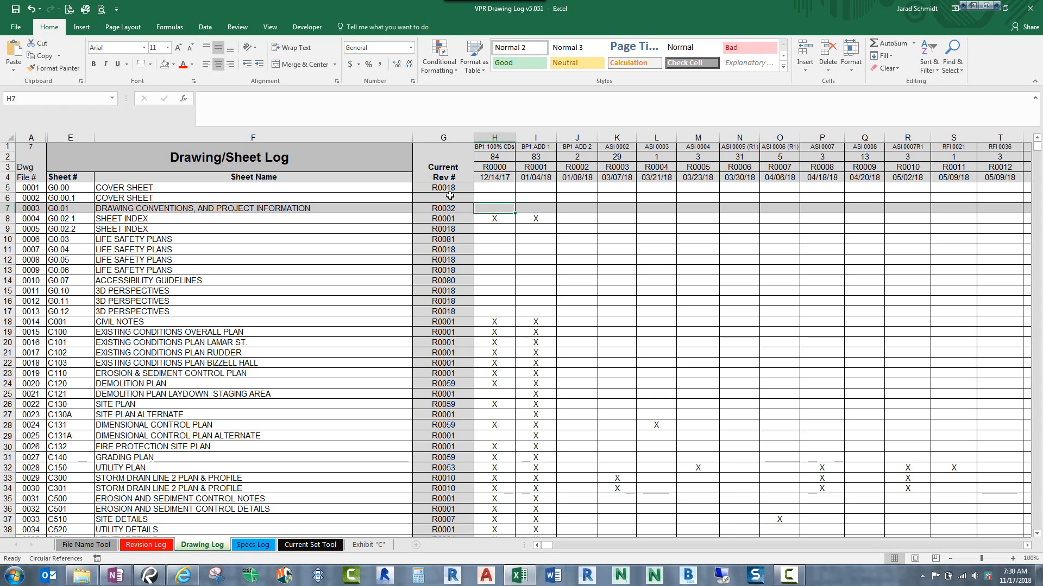
click(503, 199)
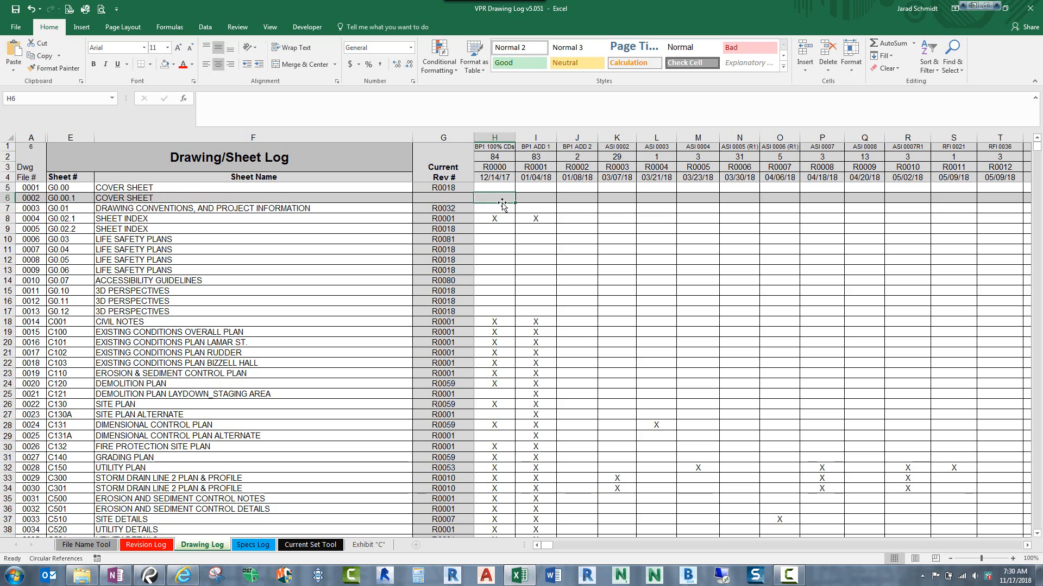
text(x)
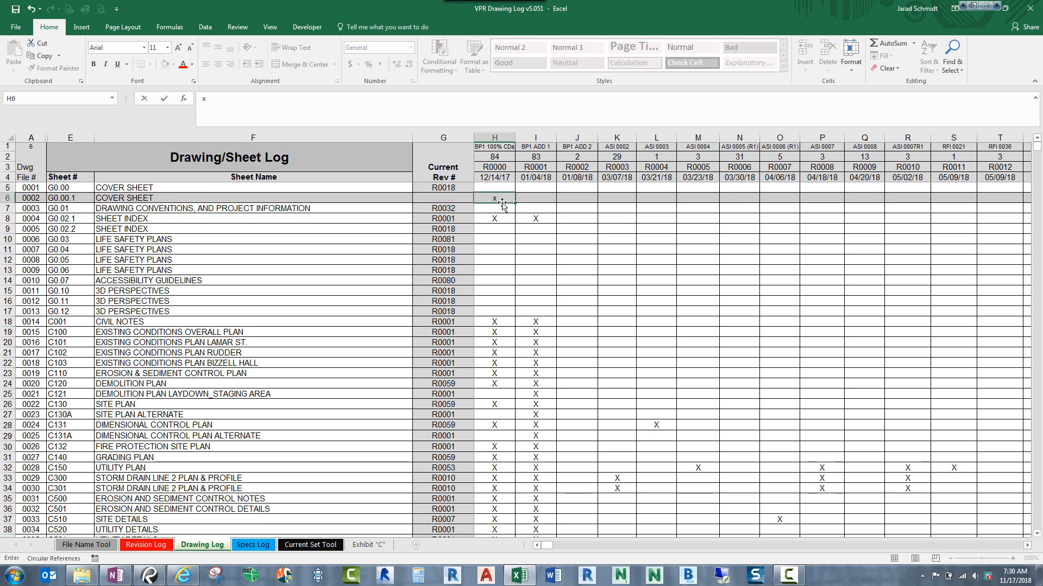
key(Return)
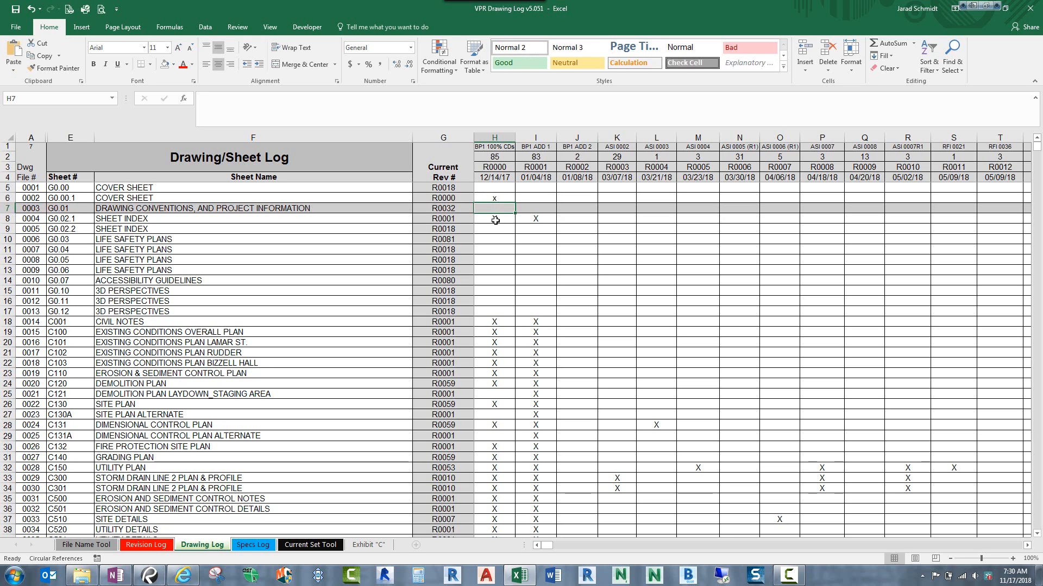
- Mark cover sheet G0.00.1 with an x under BP1 ADD 2 and remove that mark again
click(582, 199)
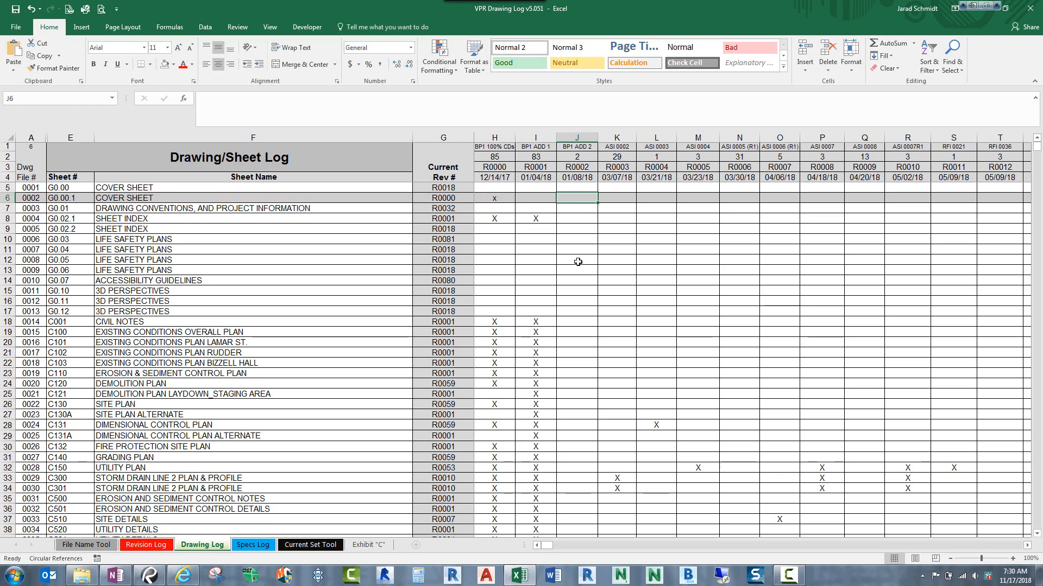
text(x)
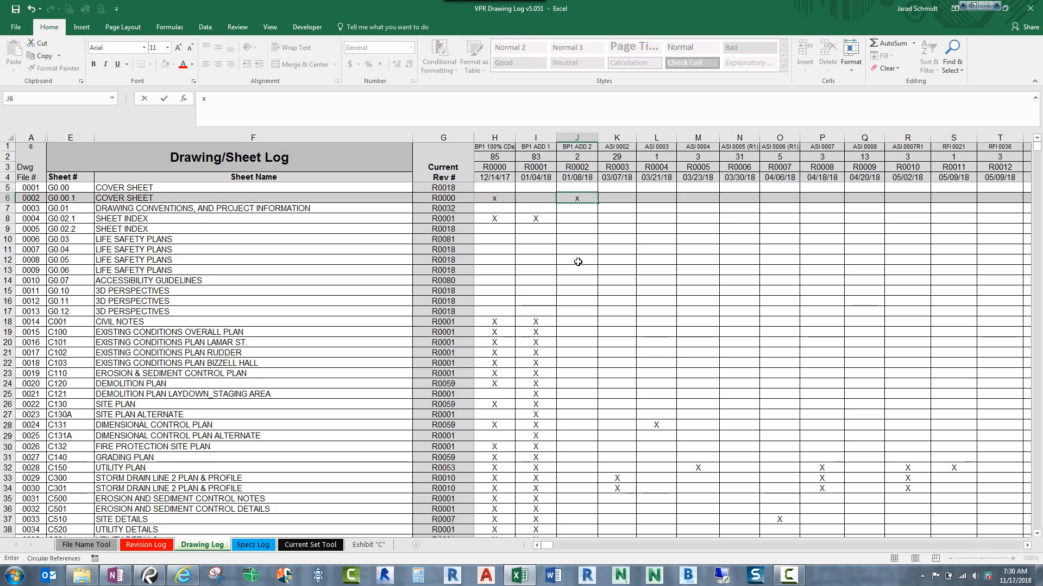
key(Return)
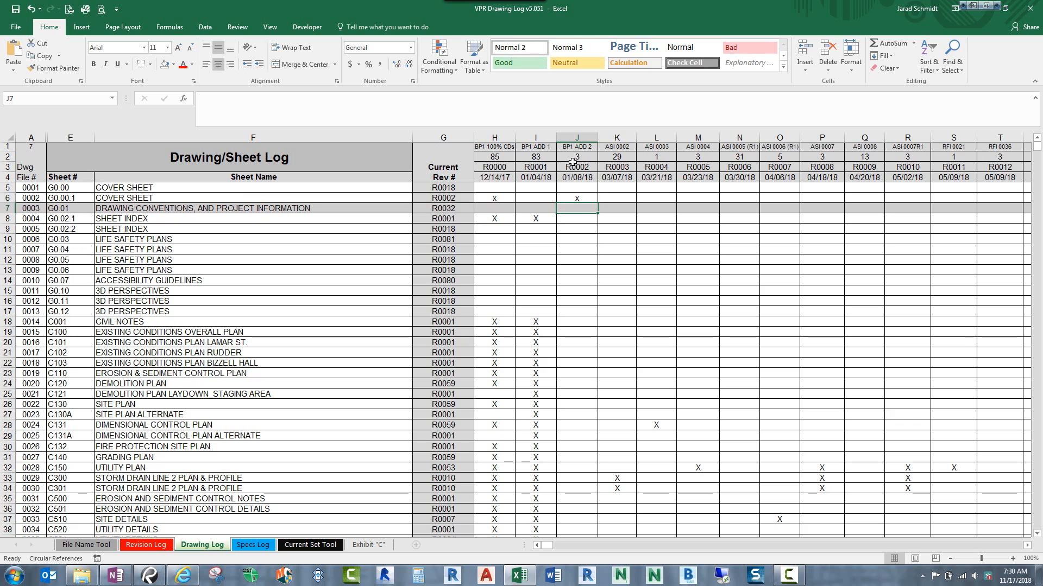
click(580, 198)
key(Delete)
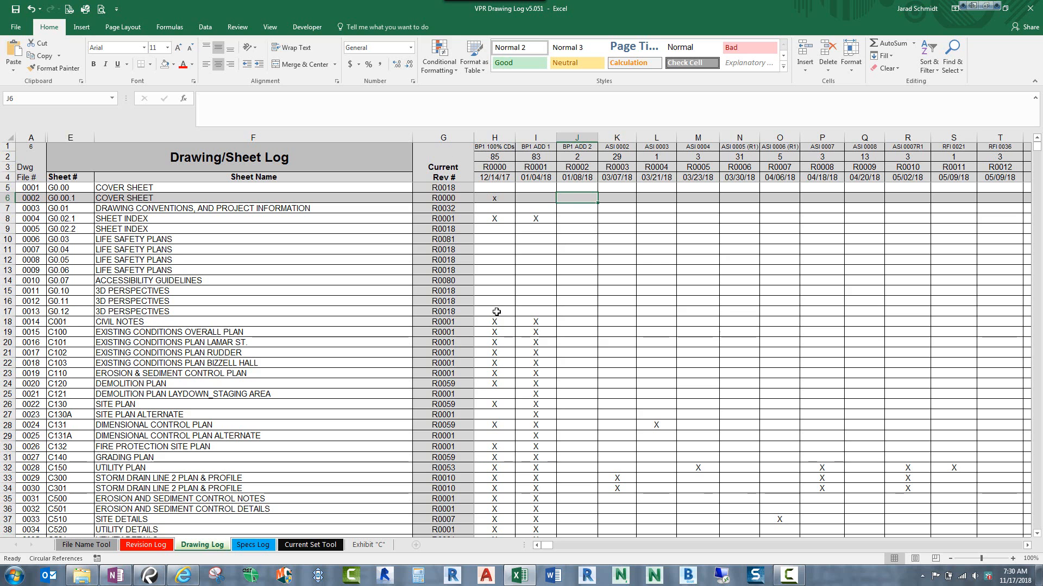
click(604, 271)
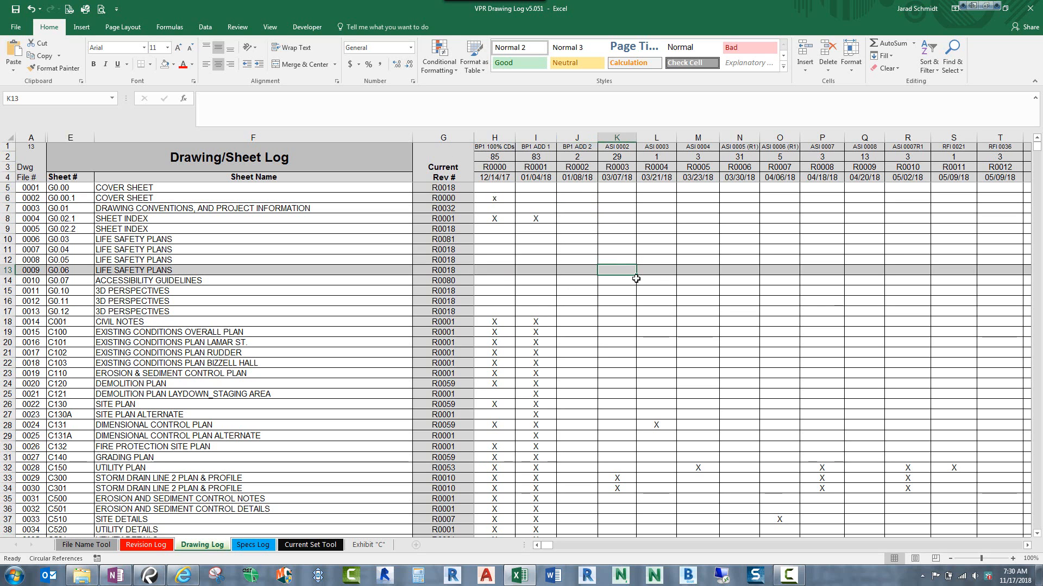
scroll(636, 279, down, 1)
scroll(636, 278, up, 1)
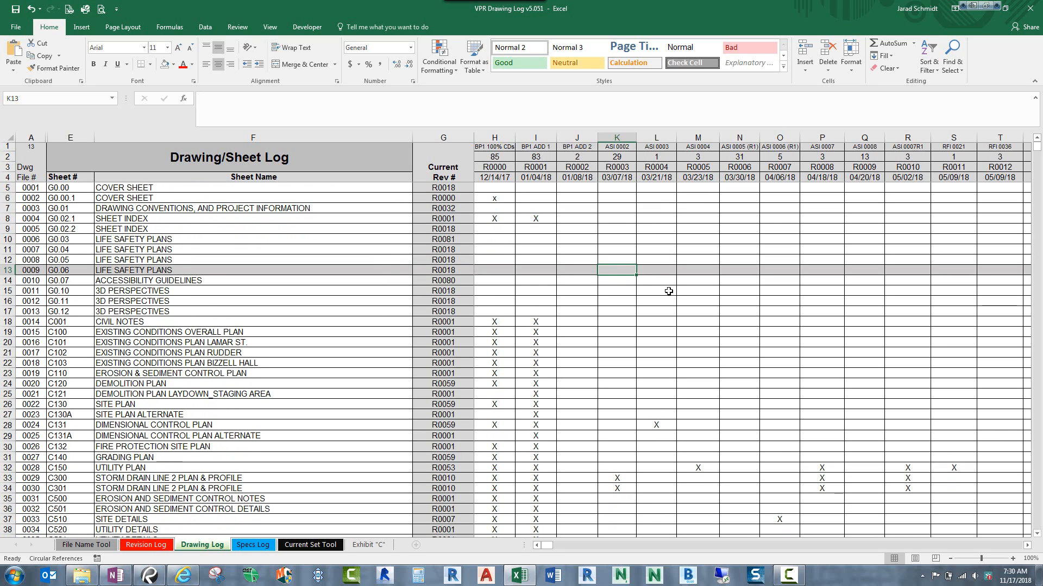
key(Down)
key(Down)
key(Down)
key(Down)
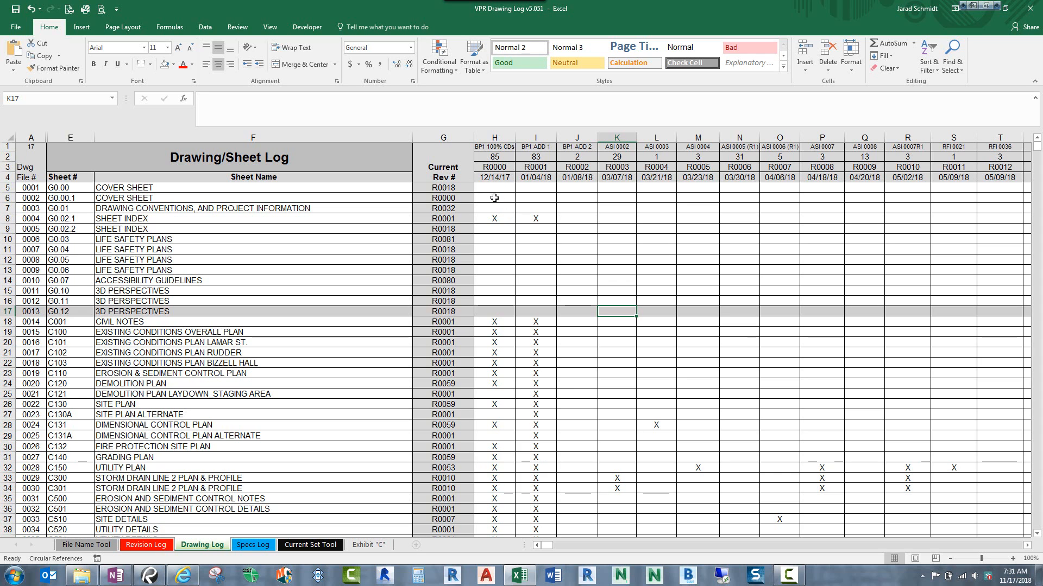
- Inspect the sheet-count formula for BP1 100% CDs, and test it by clearing and re-entering the x for cover sheet G0.00.1
click(502, 159)
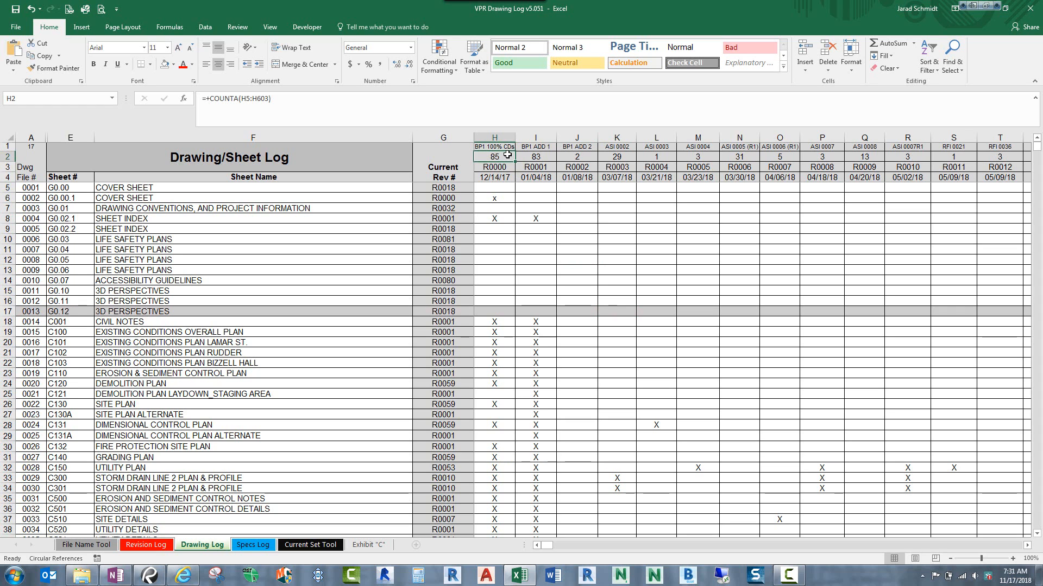
click(503, 201)
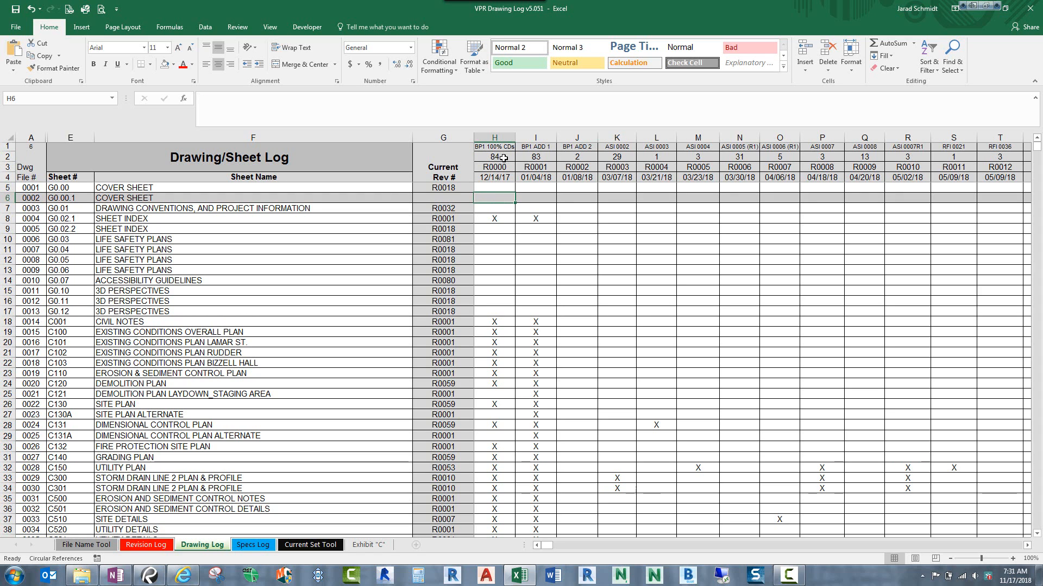
text(x)
key(Return)
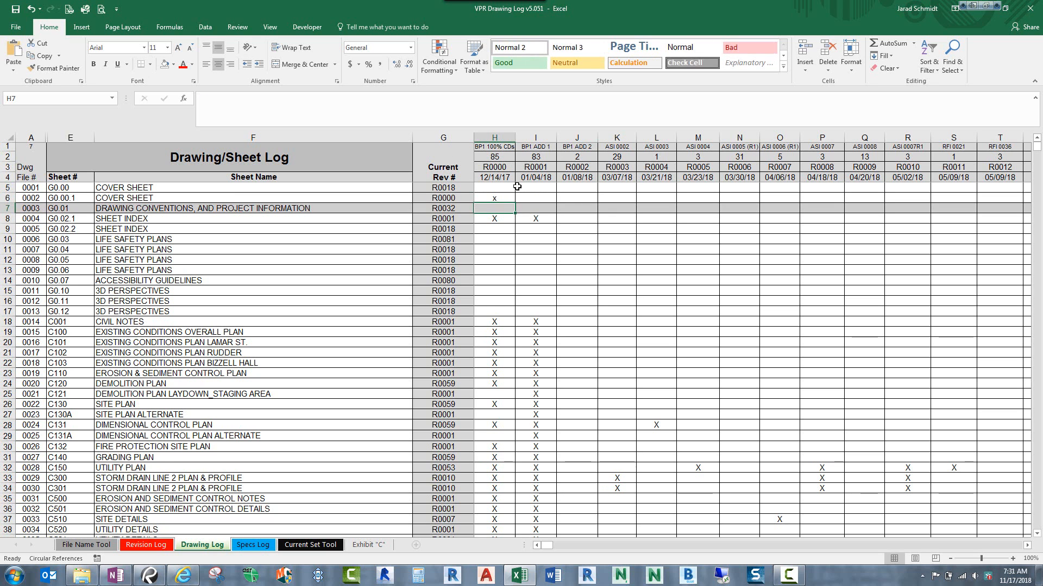
scroll(506, 182, down, 2)
scroll(507, 222, up, 2)
scroll(490, 347, down, 1)
scroll(521, 341, up, 1)
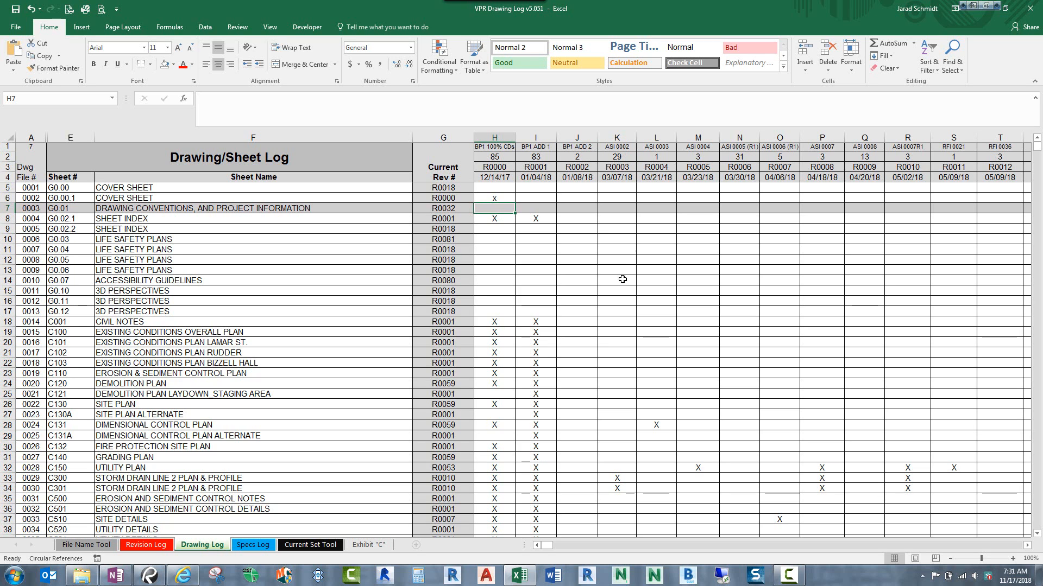
- Clear the ASI 0002 mark for storm drain sheet C300 and re-enter it as x
scroll(611, 445, down, 1)
click(620, 446)
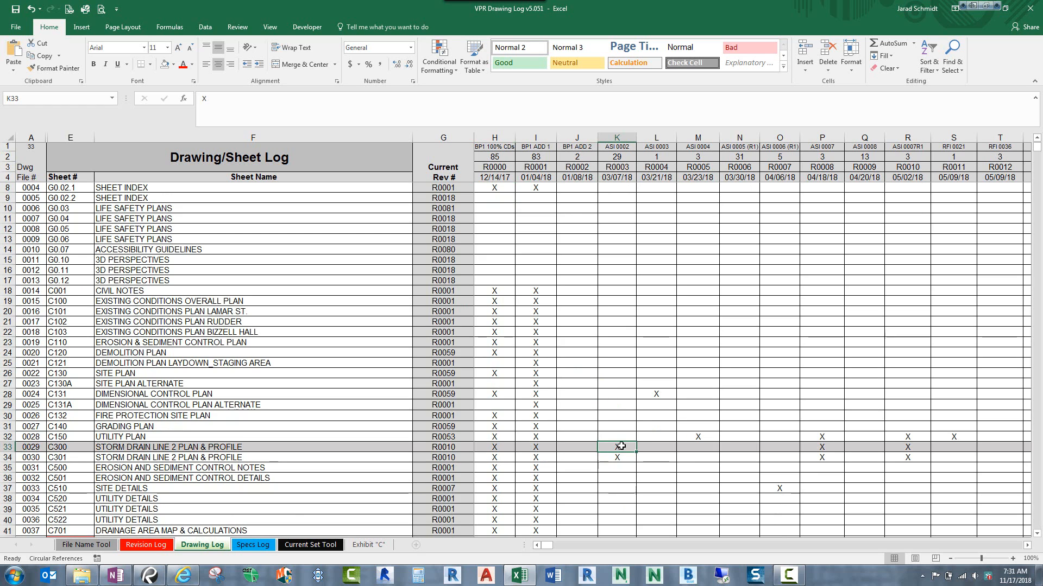
key(Delete)
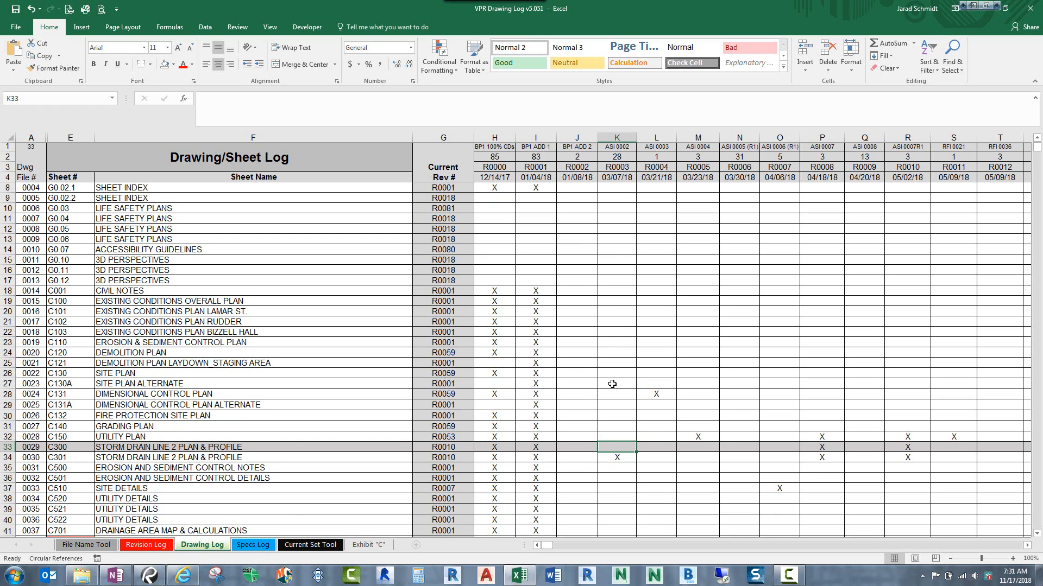
text(x)
key(Return)
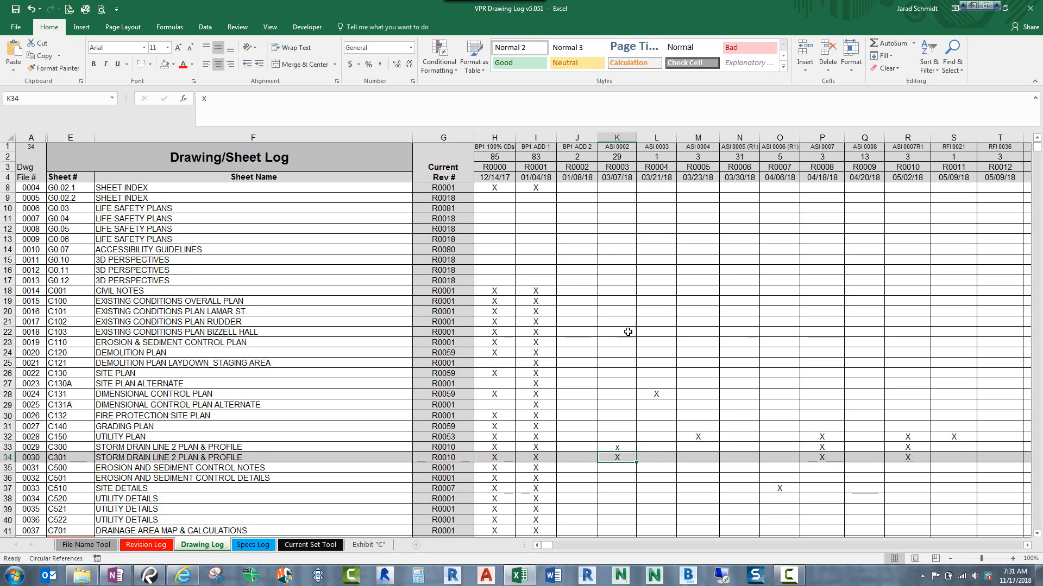
- Look further down the drawing list and switch to the Specs Log sheet
scroll(634, 456, down, 4)
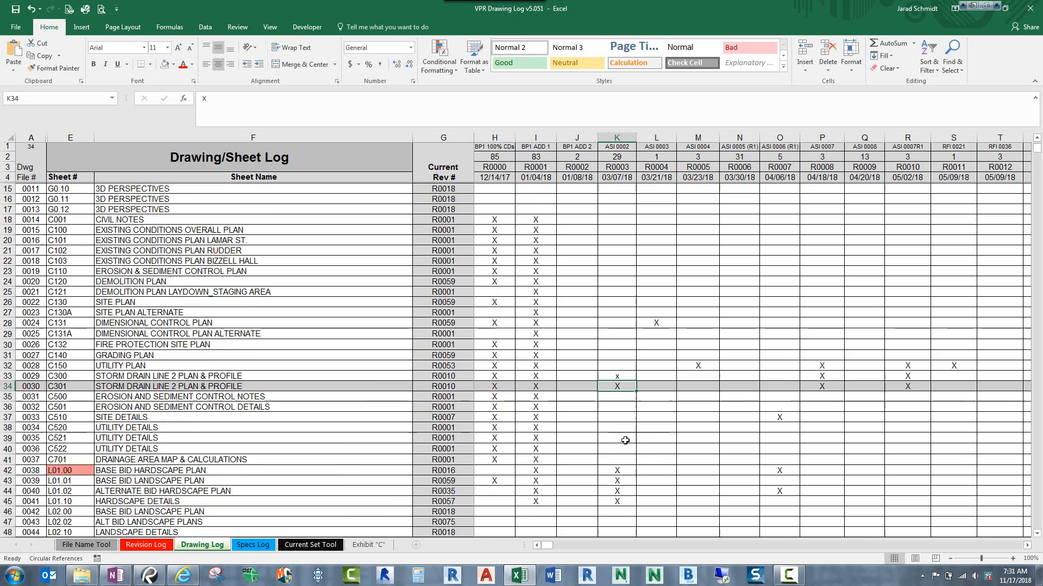
scroll(444, 345, down, 2)
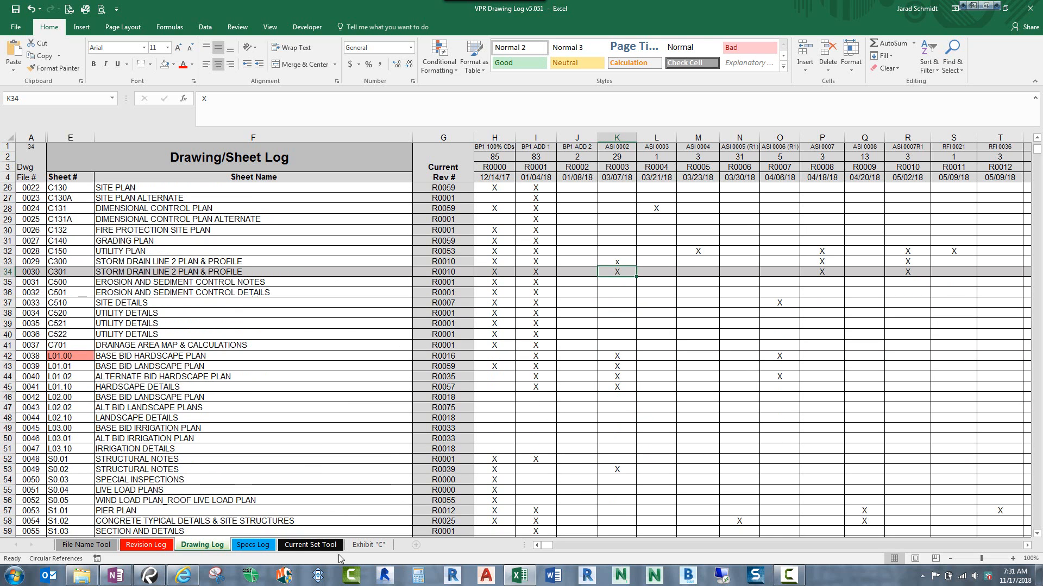
click(254, 547)
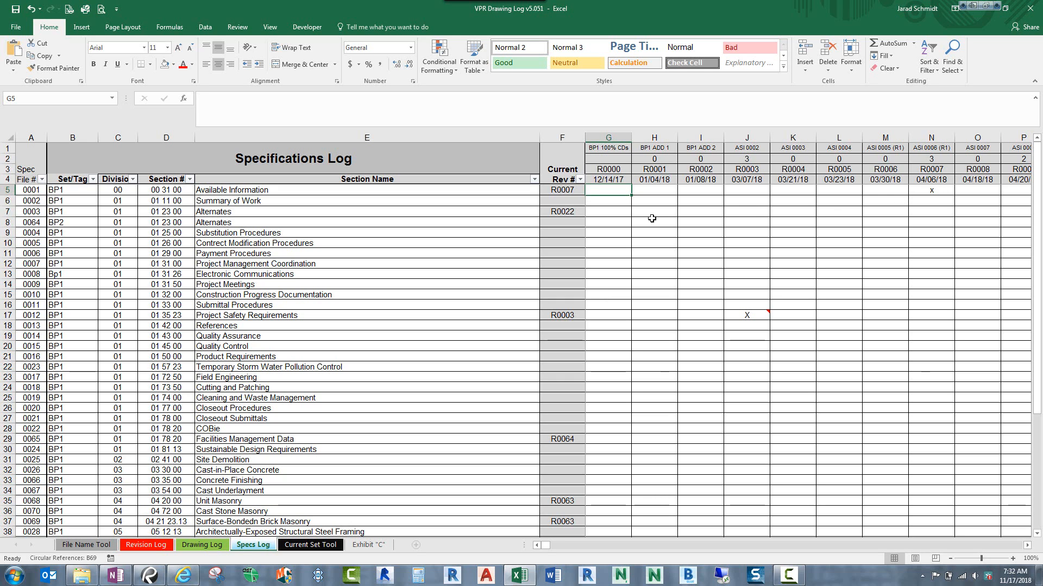
- Inspect the current revision formula for the BP1 Alternates section and trace it to the latest marked revision in that row
click(574, 212)
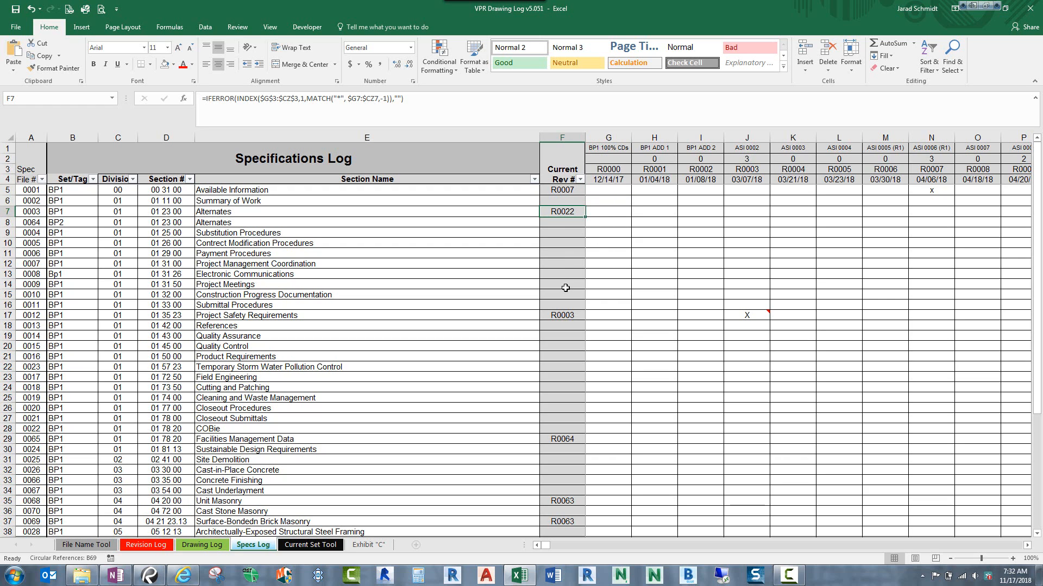
key(shift+Right)
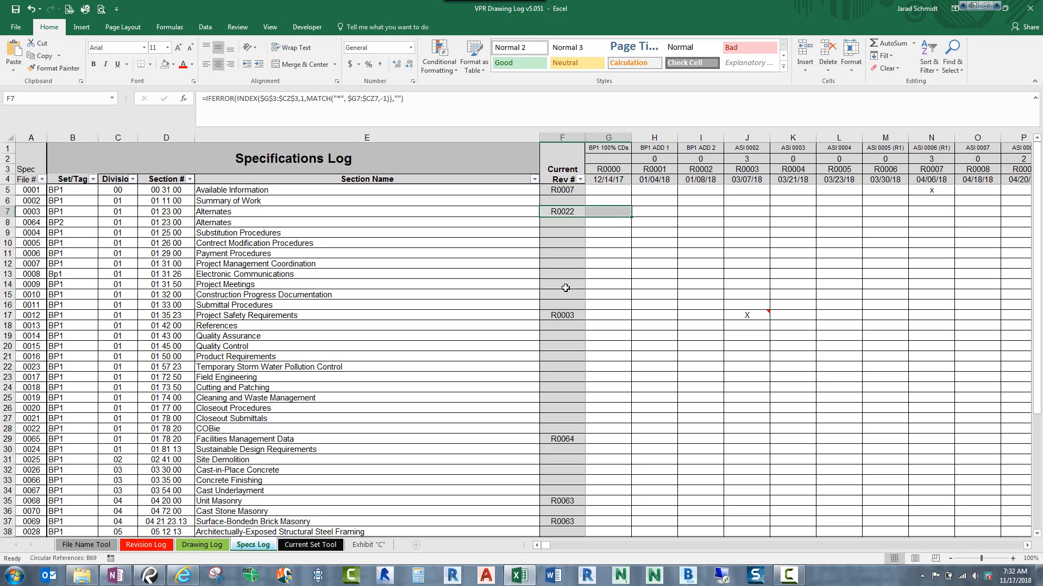
key(Left)
key(Right)
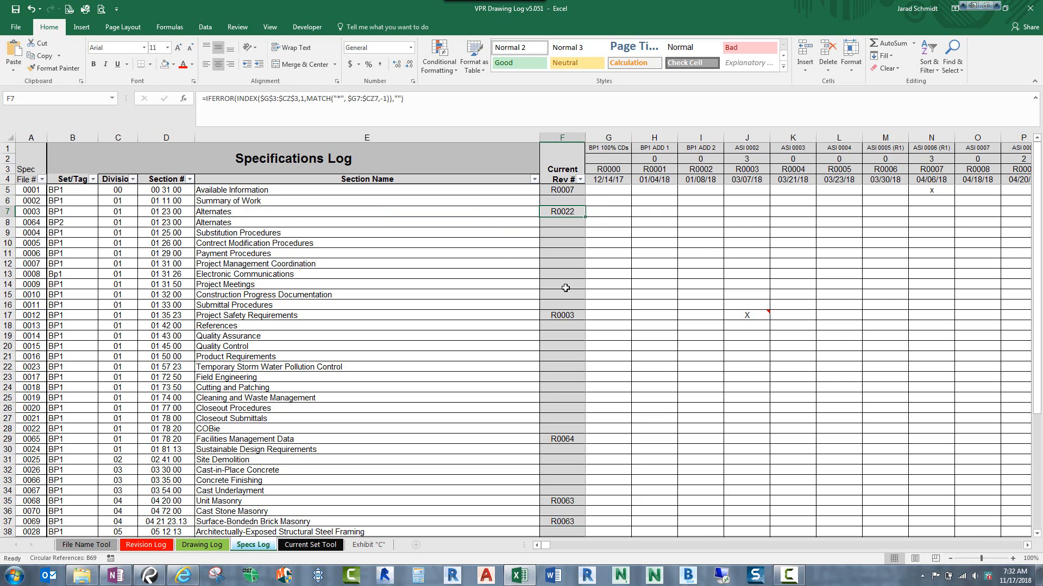
key(ctrl+Right)
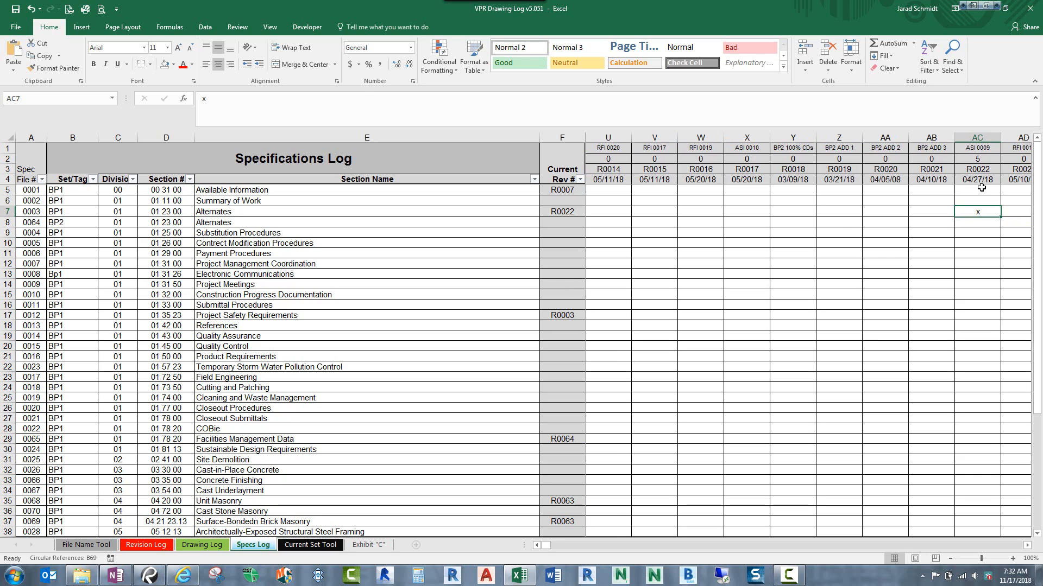
key(ctrl+Left)
- Check the section total at the end of the Current Rev # column and return to the BP1 Alternates row
key(ctrl+Down)
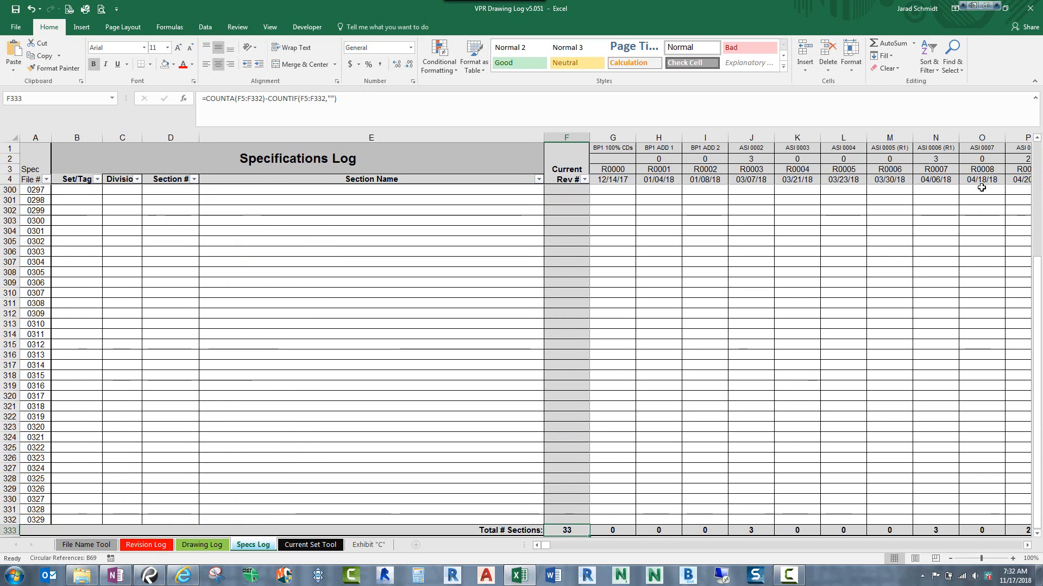
key(ctrl+Up)
key(ctrl+Up)
key(Down)
key(Down)
key(Down)
key(Down)
key(Down)
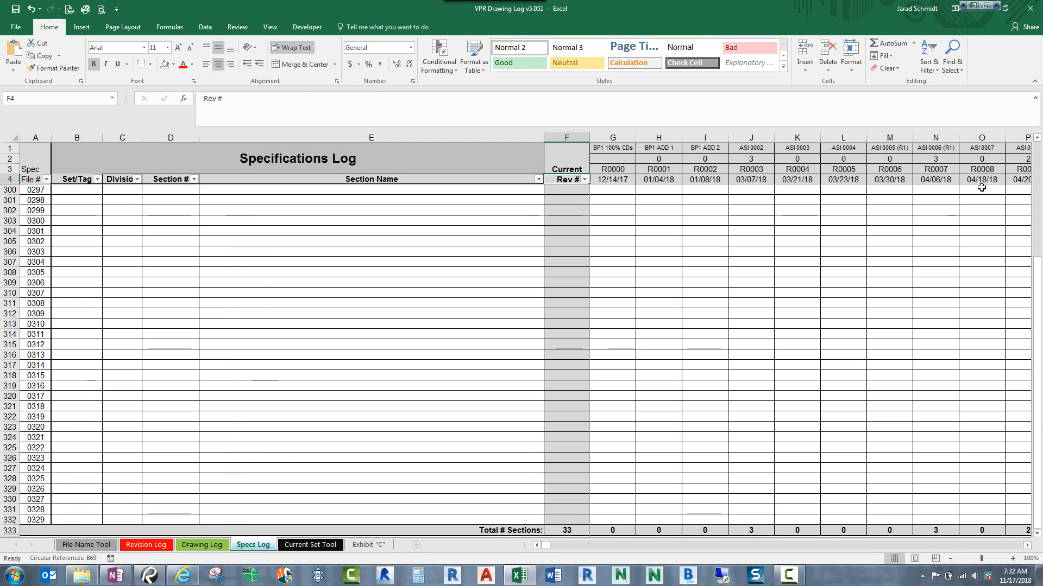
key(Down)
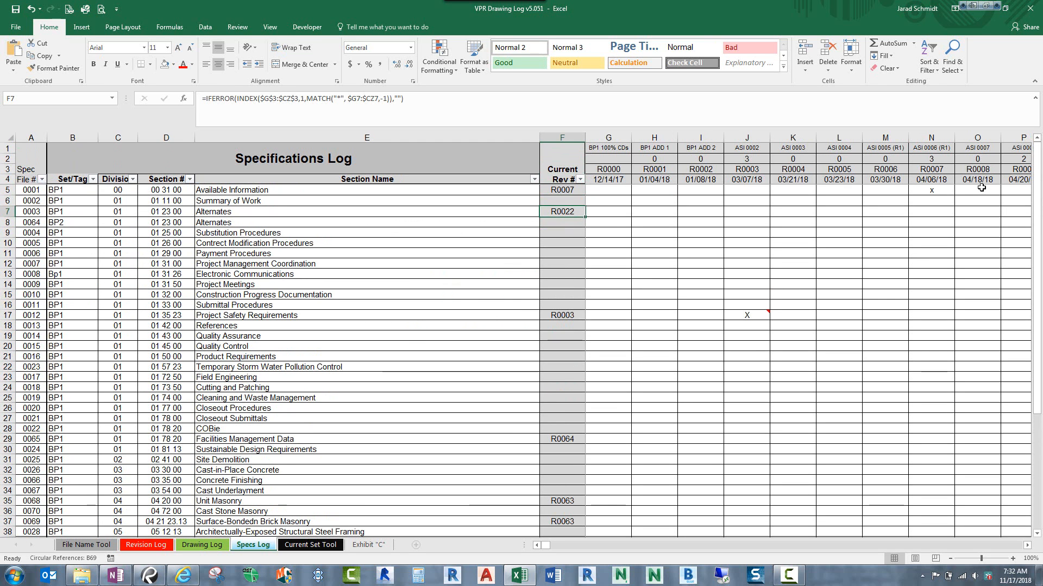
- Mark the first nine specification sections, Available Information through Electronic Communications, with an x under BP1 100% CDs
key(Right)
key(Up)
key(Up)
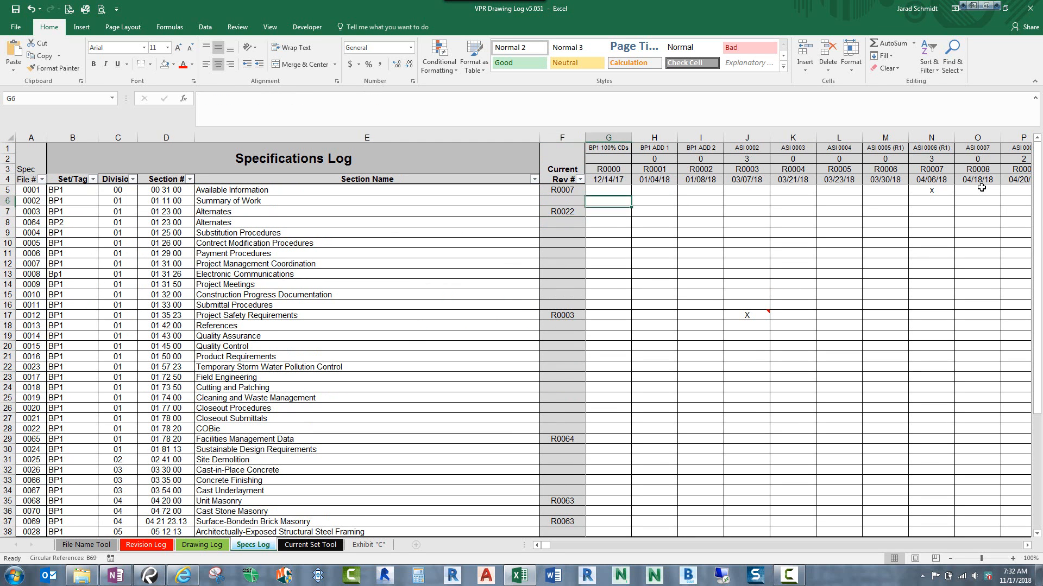
text(x)
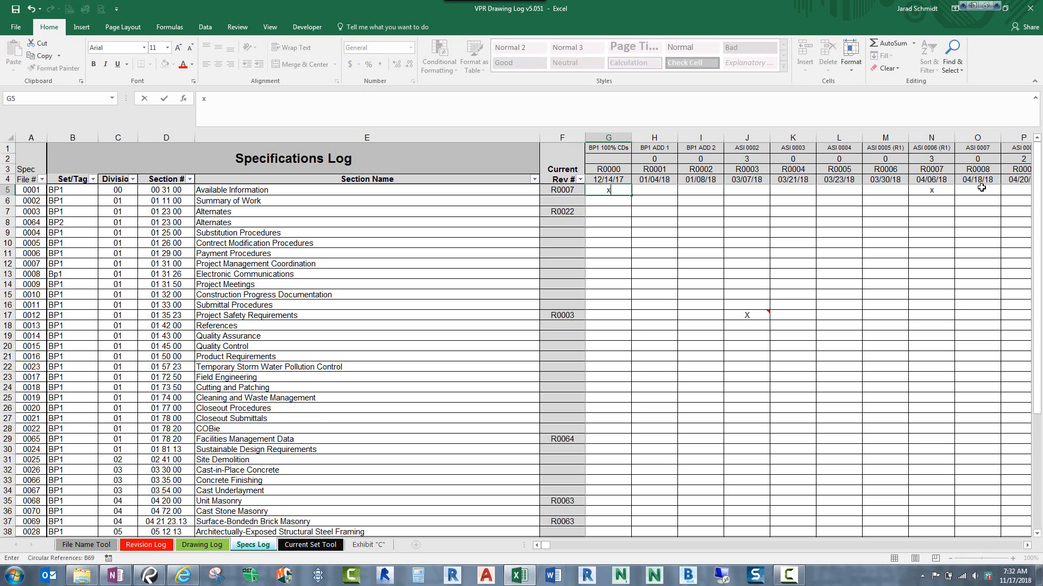
key(Return)
text(x)
key(Return)
text(x x x x x x x)
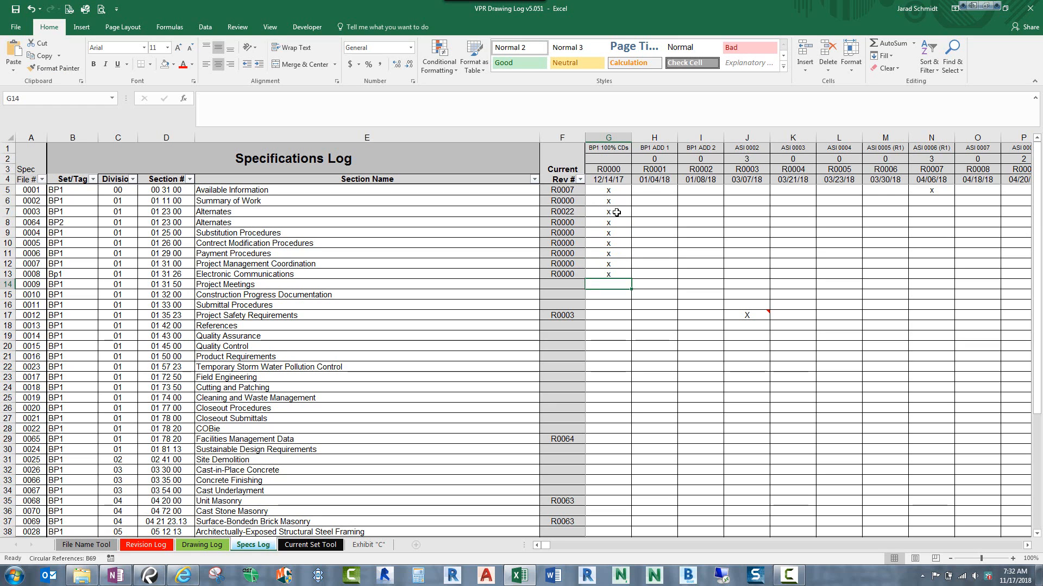
- Inspect the BP1 Alternates revision formula and the BP1 100% CDs date formula, and view the source entries in the Revision Log
click(559, 212)
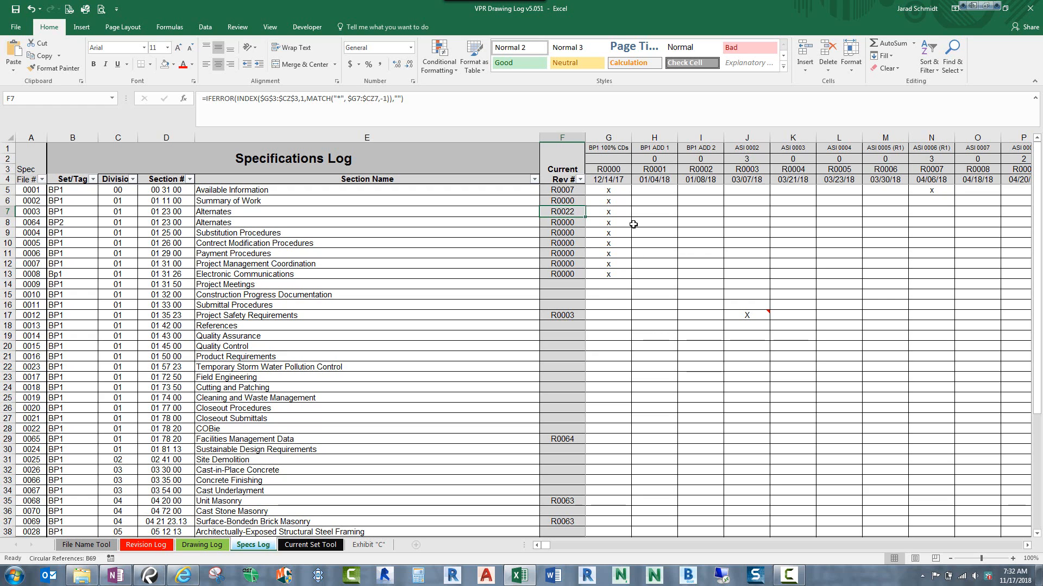
click(617, 179)
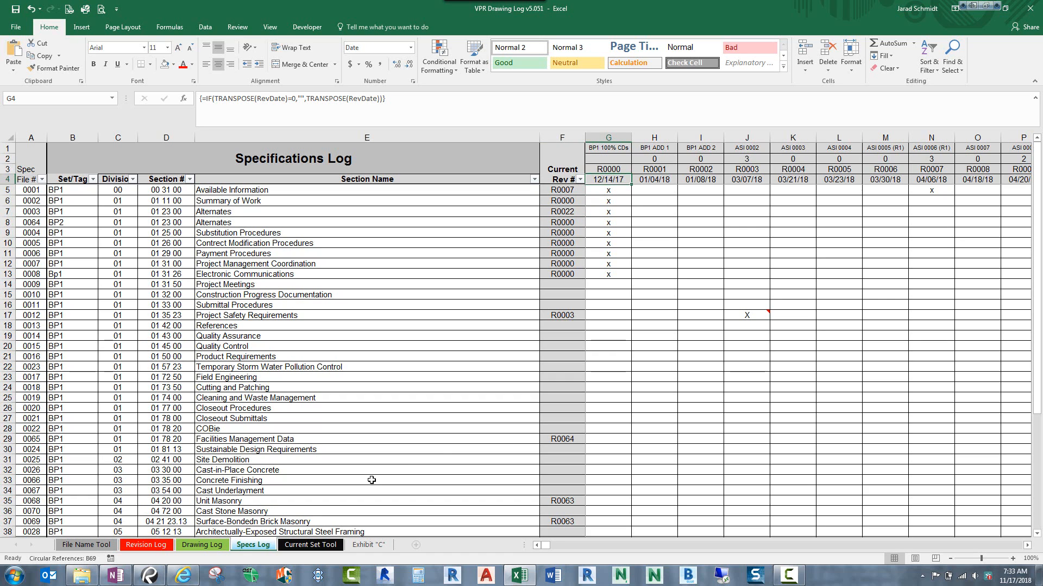
click(165, 546)
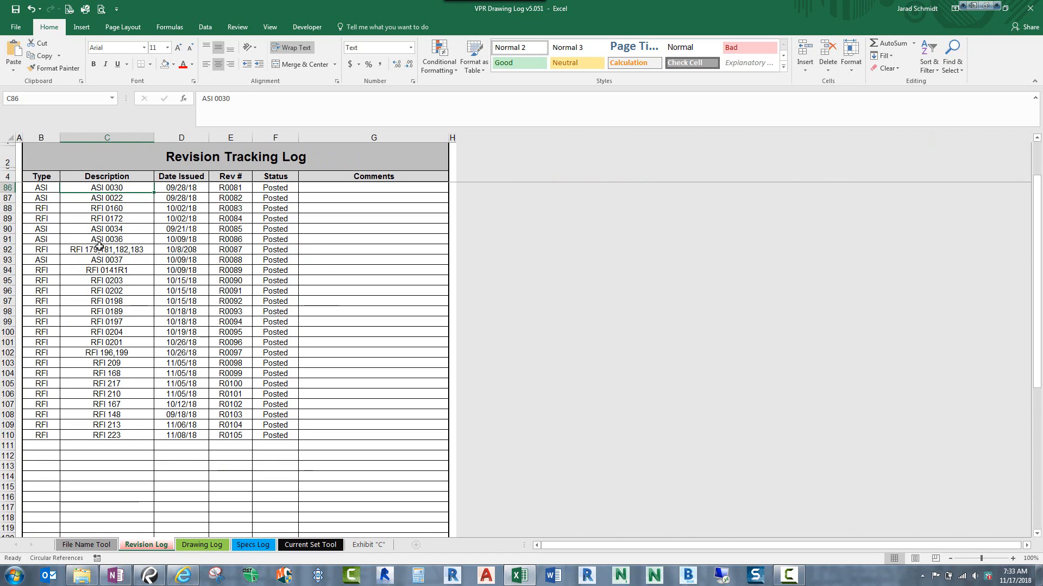
- Return to the Specs Log and look along the revision headers from ASI 0006 (R1) to ASI 0010
click(253, 544)
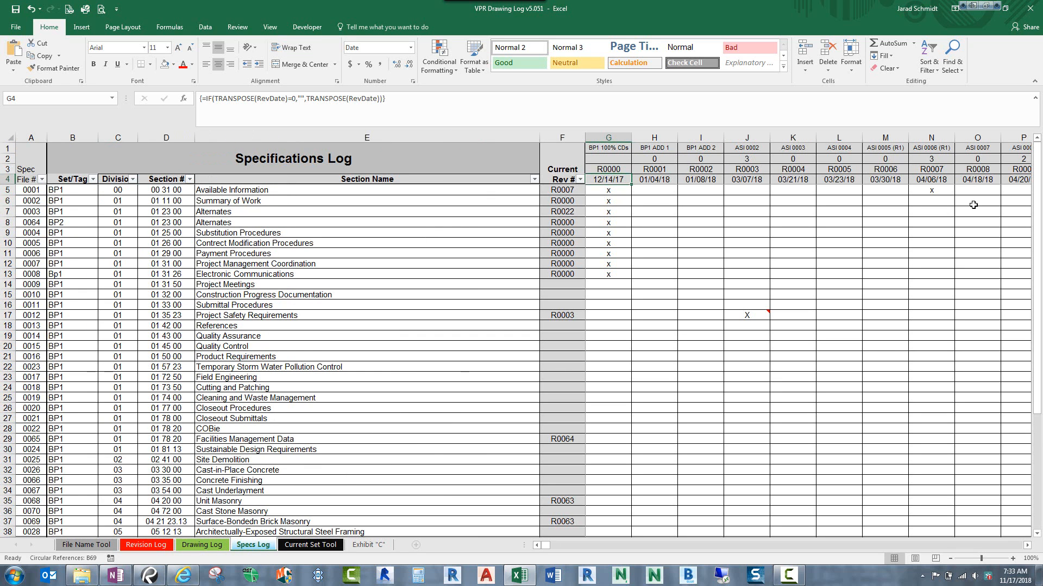
click(939, 182)
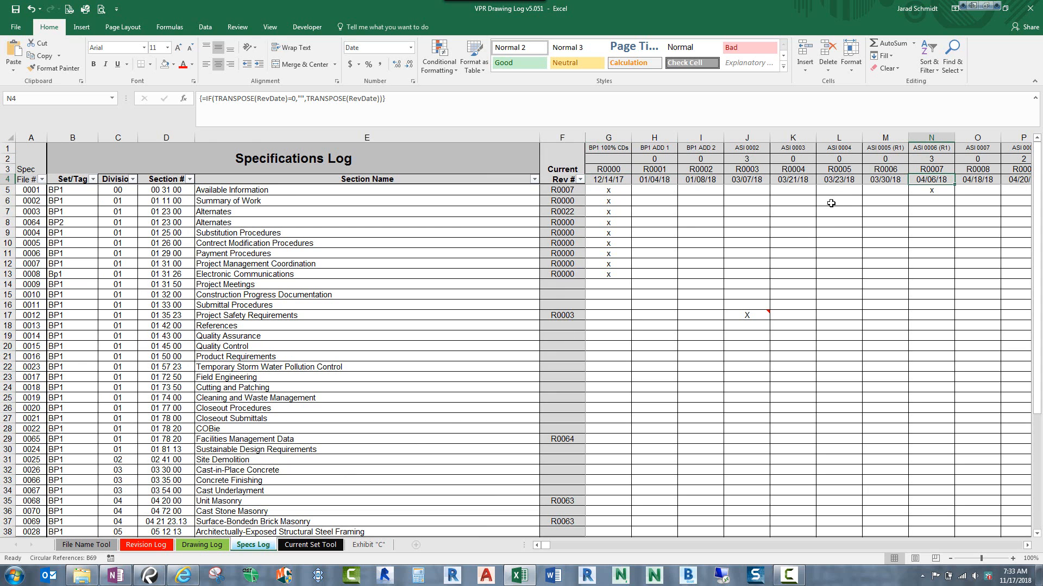
key(Right)
key(Right)
key(Right)
key(Right)
key(Right)
key(Right)
key(Right)
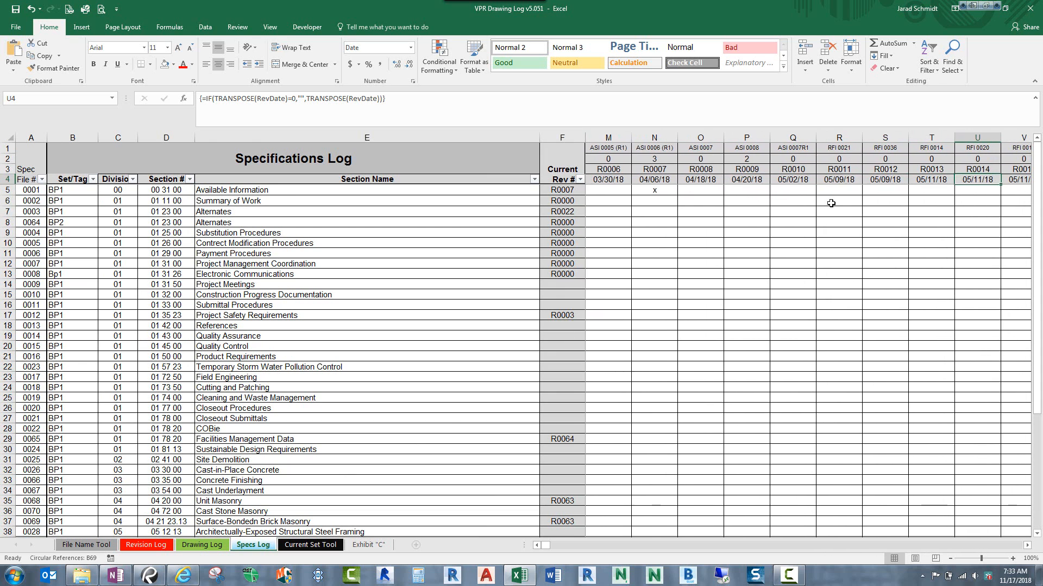
key(Right)
key(Up)
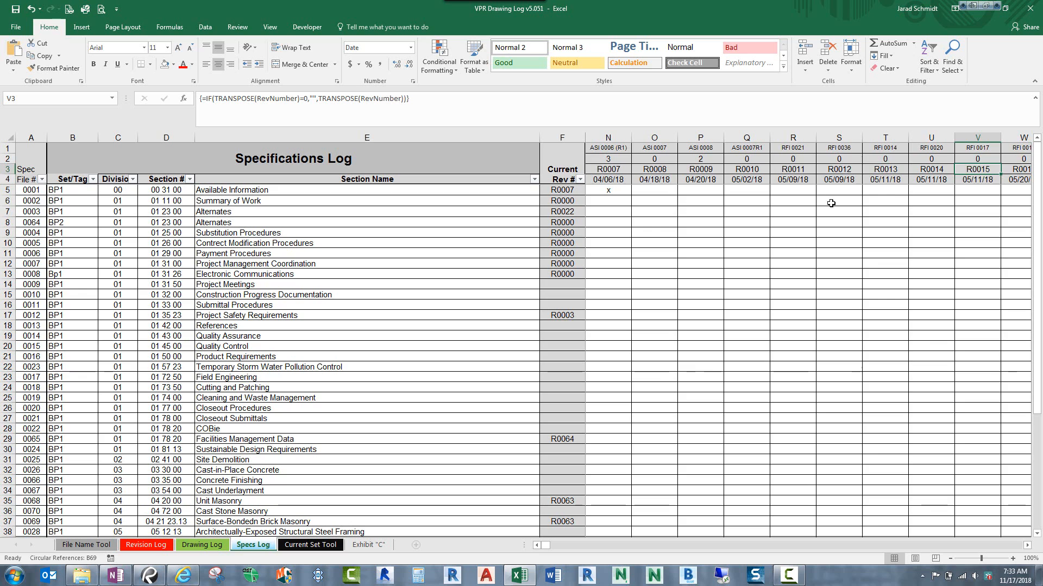
key(Right)
key(Right)
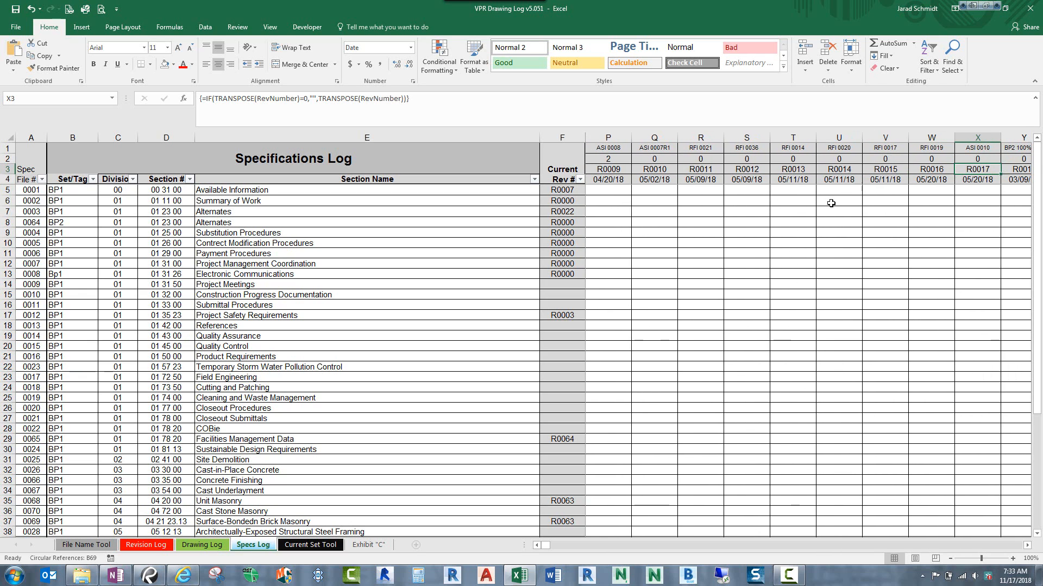
- In the Drawing Log, hide the revision columns from BP1 100% CDs through RFI 213 (columns H to DH)
click(199, 548)
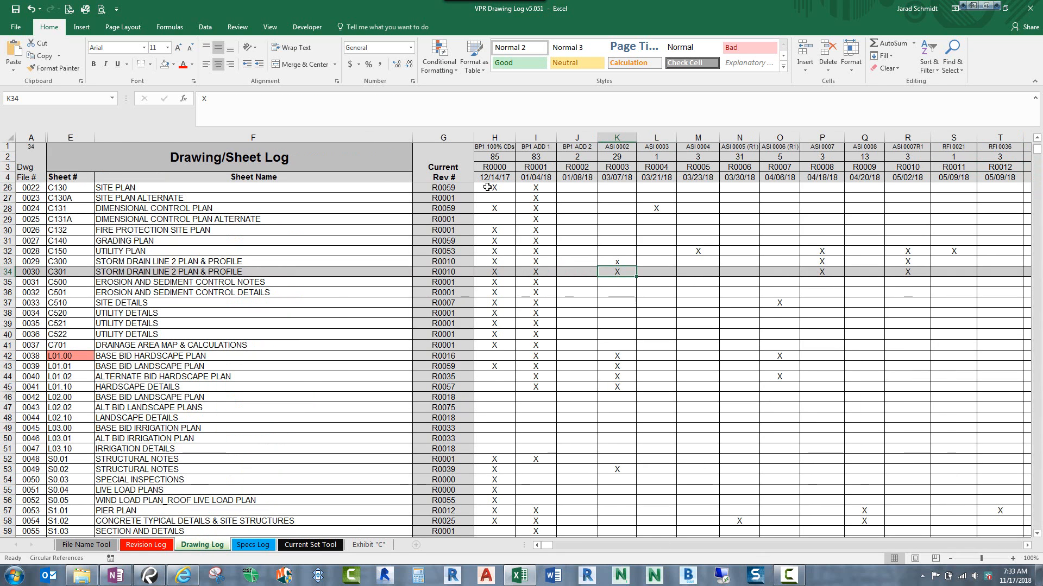
drag(487, 142, 635, 140)
mouse_move(519, 157)
mouse_down()
mouse_move(478, 141)
mouse_move(526, 140)
mouse_up()
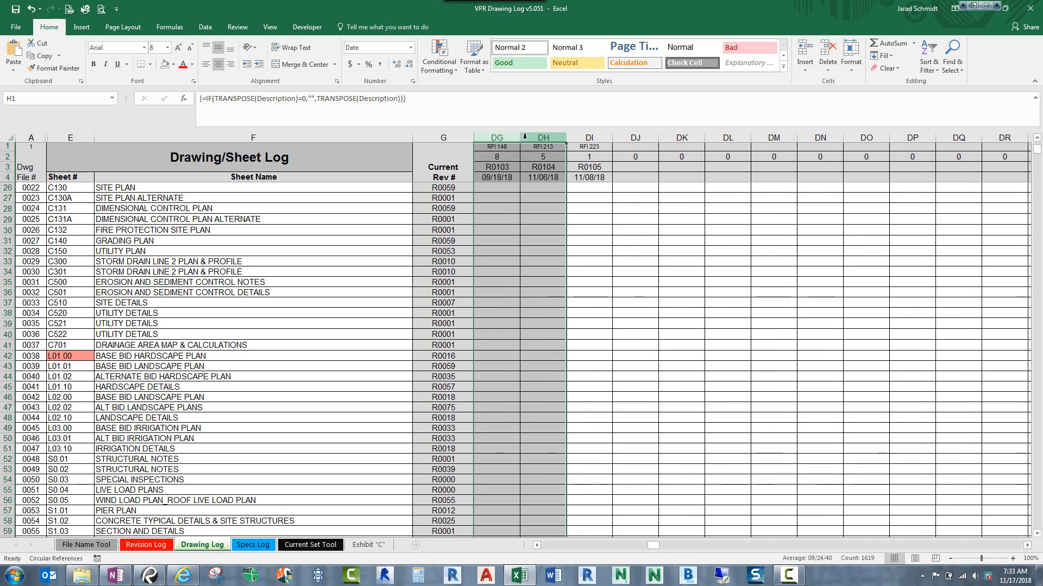
right_click(527, 141)
click(566, 281)
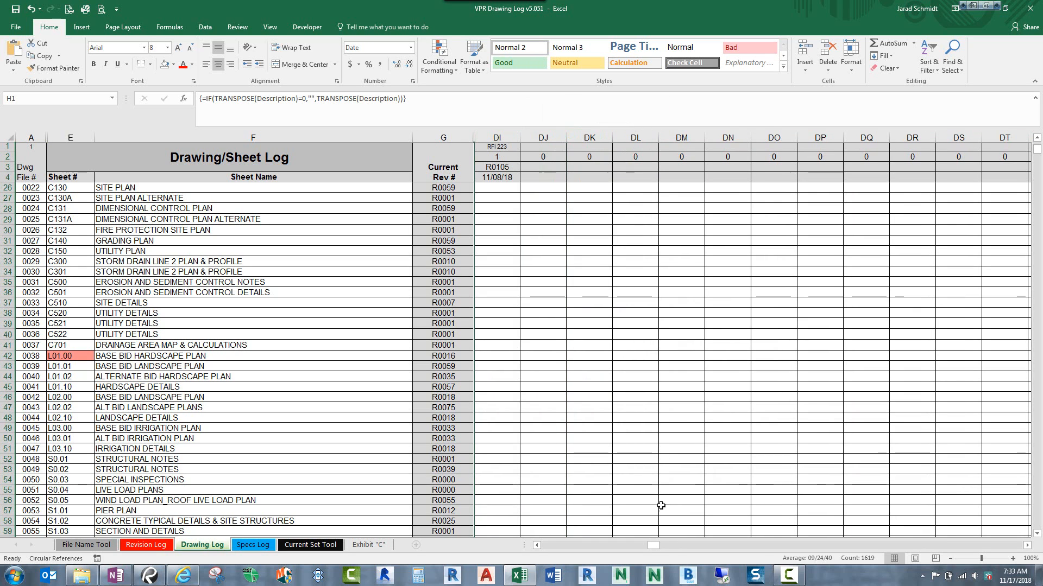
- Review the condensed Drawing Log, checking the current revision formula for sheet S0.03 and the revision number header for RFI 223
drag(653, 546, 625, 548)
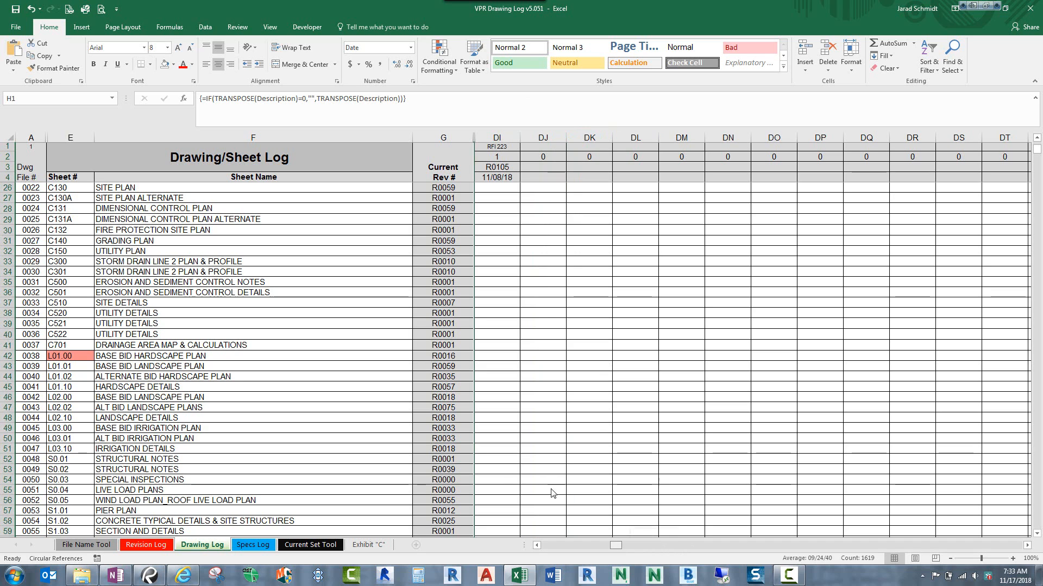
click(500, 480)
key(Left)
key(Left)
key(Left)
key(Left)
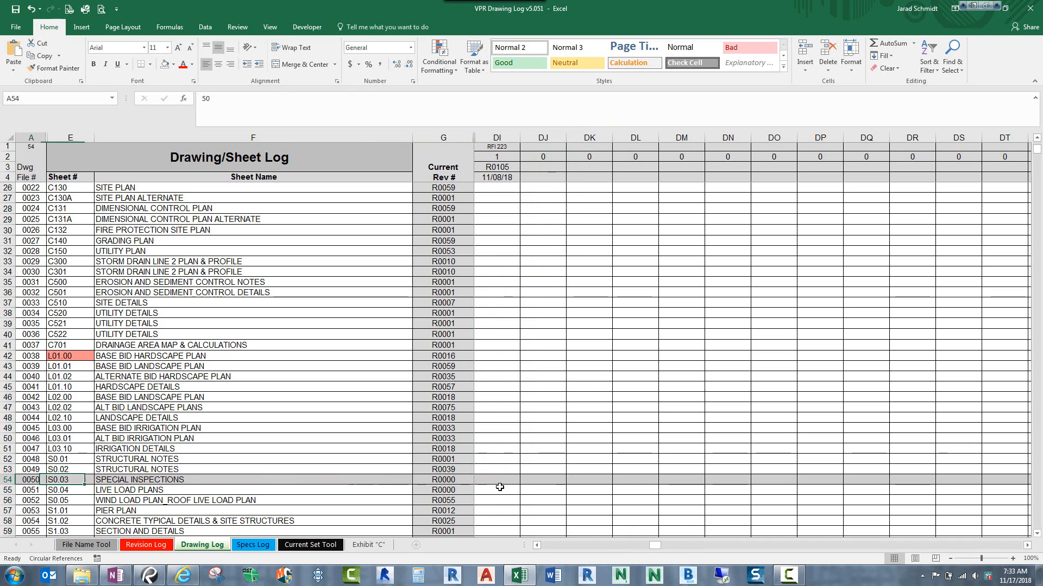
key(Right)
key(Right)
key(Right)
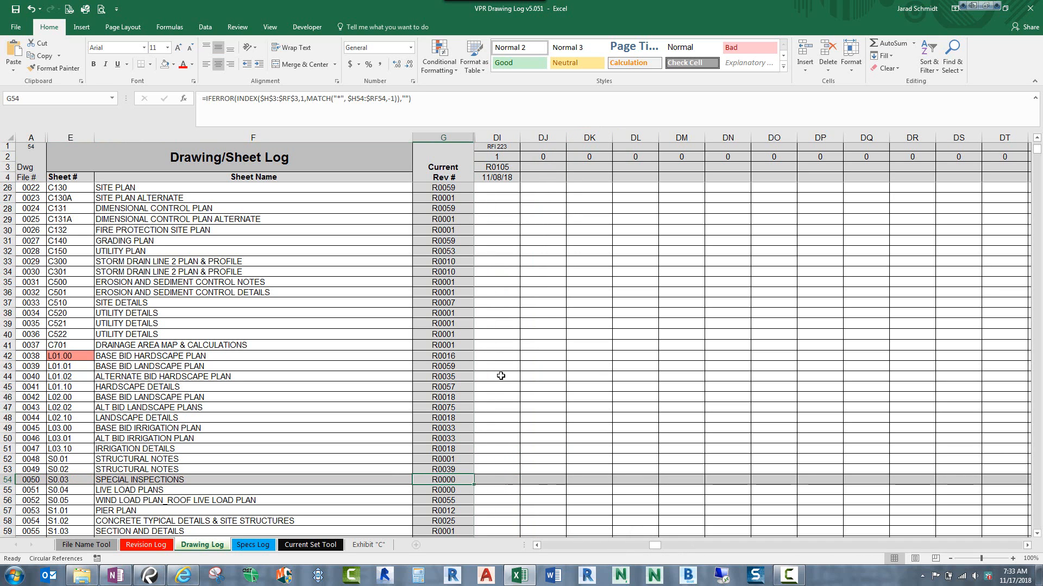
click(502, 346)
click(501, 168)
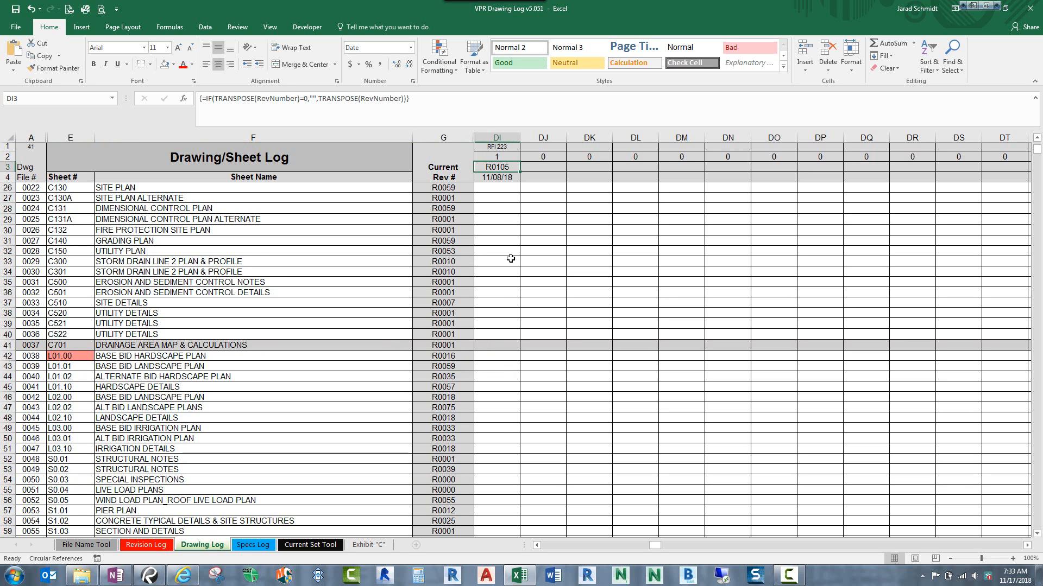
scroll(510, 259, down, 1)
scroll(510, 258, up, 3)
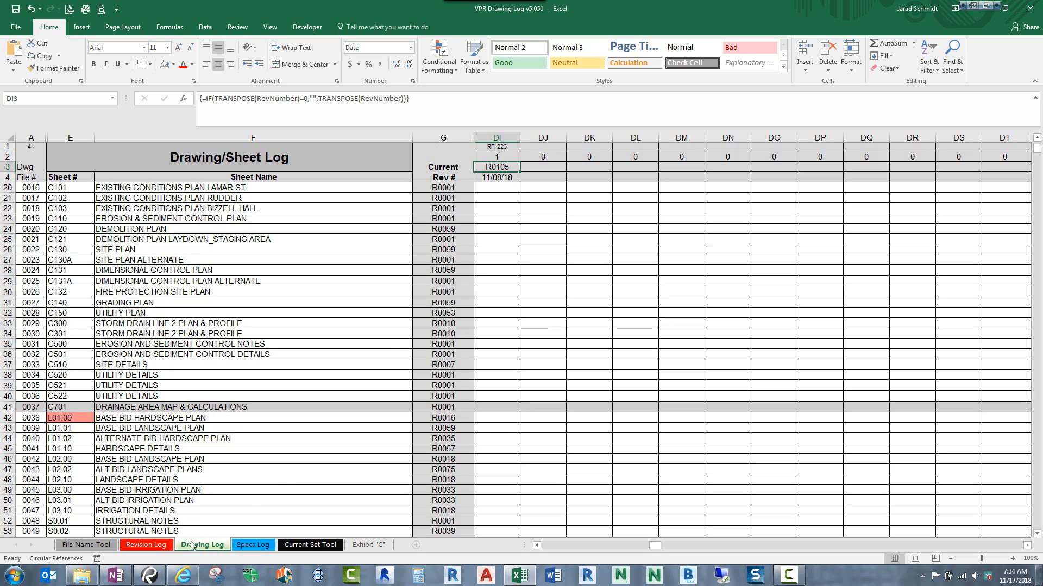
- Add a Revision Log entry below RFI 223 with type RFI, description RFI 225, issue date 11/13/18 and revision number R0106
click(146, 546)
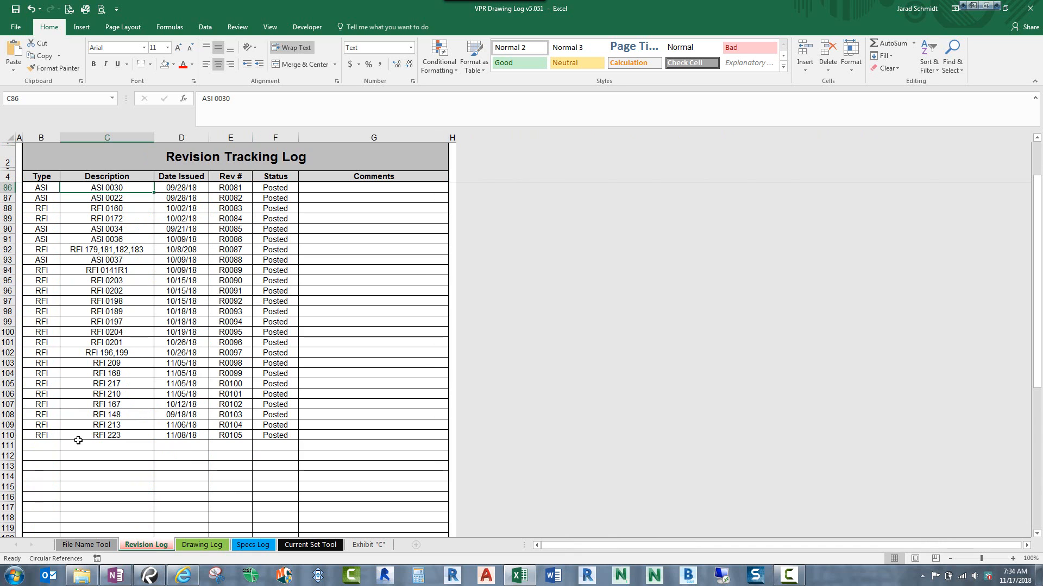
click(48, 446)
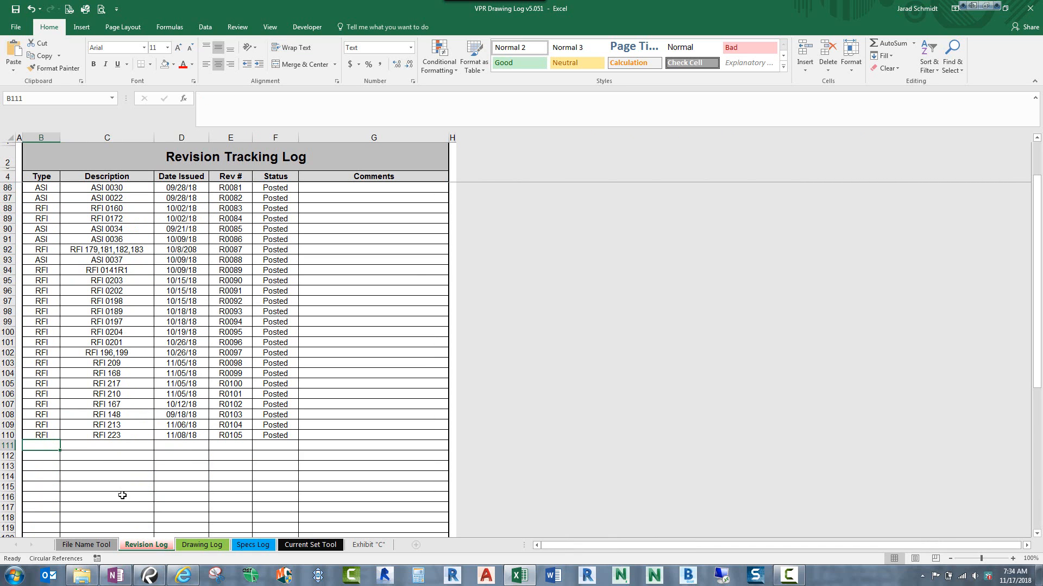
text(RFI)
key(Tab)
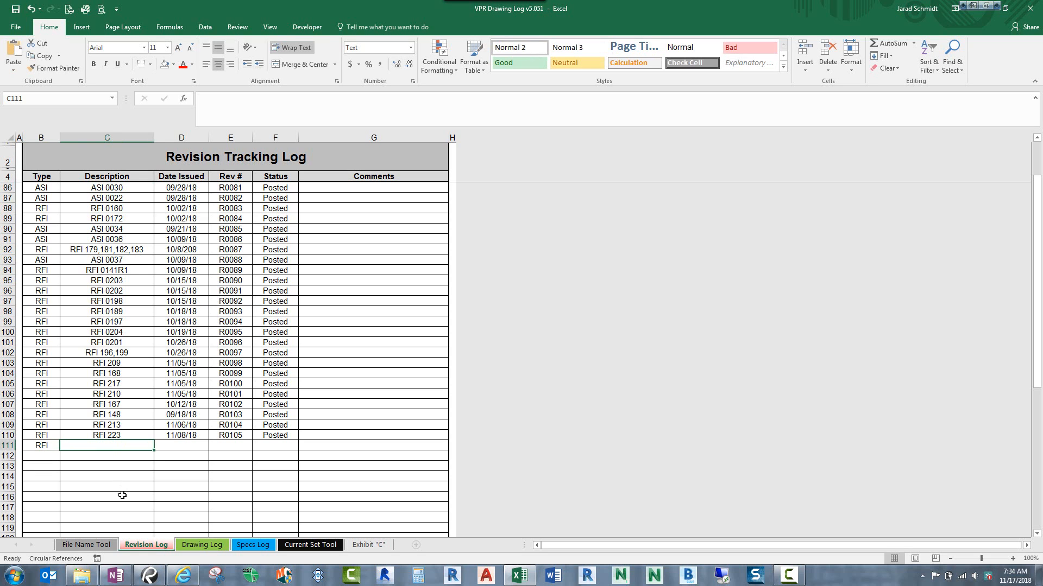
text(RFI 225)
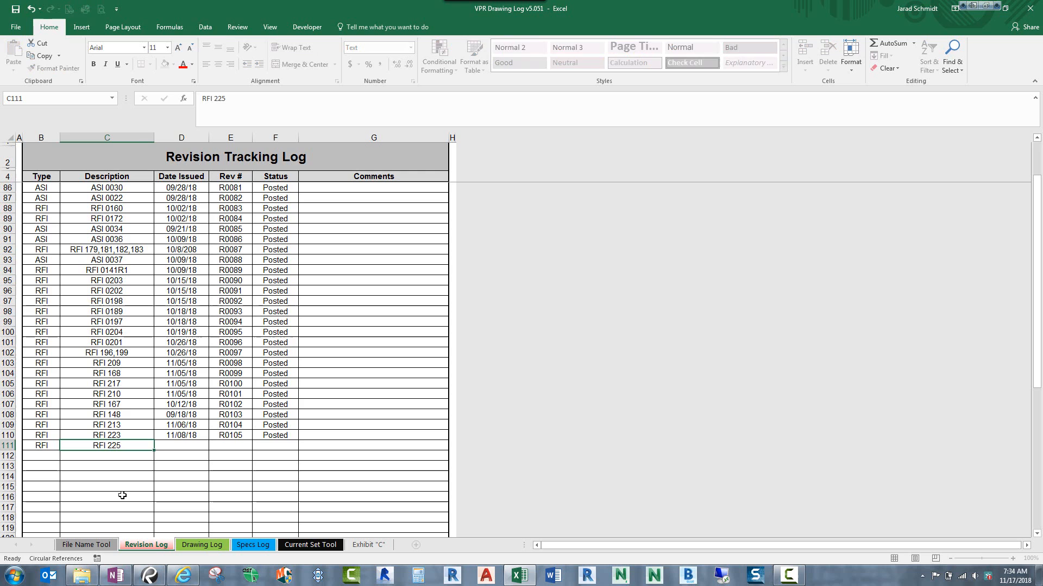
key(Tab)
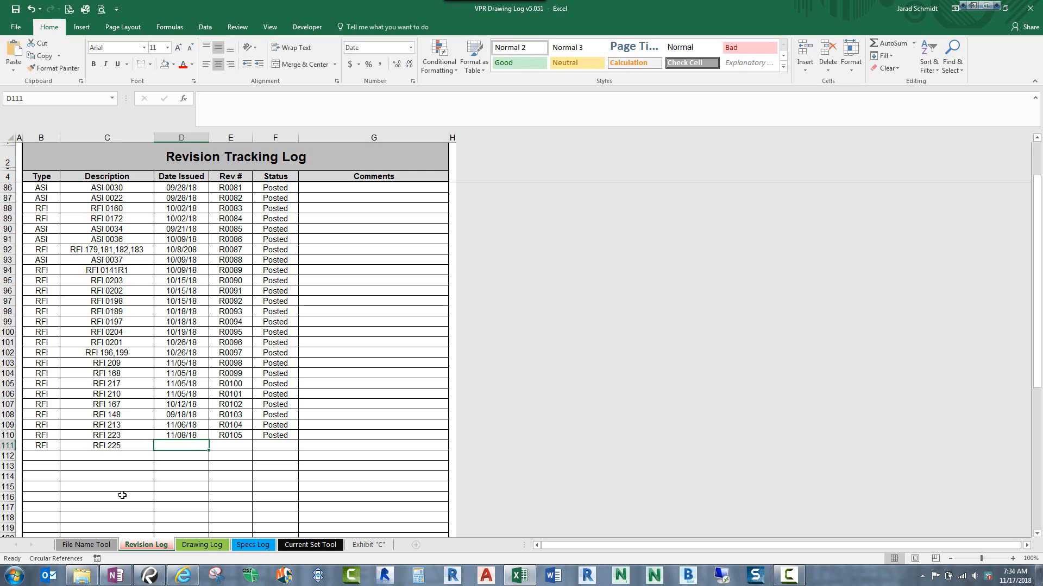
text(11)
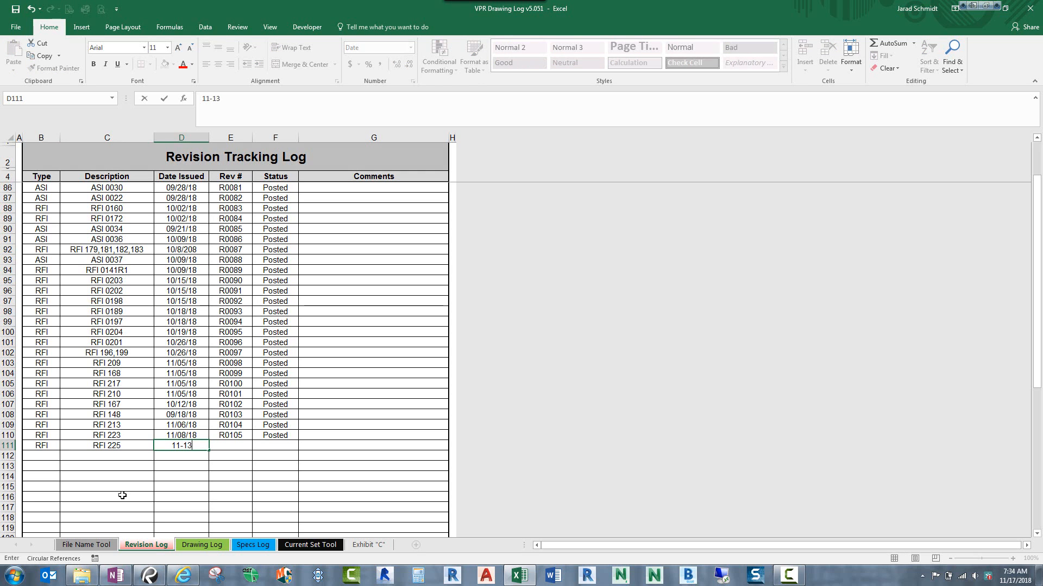
text(-13)
key(Tab)
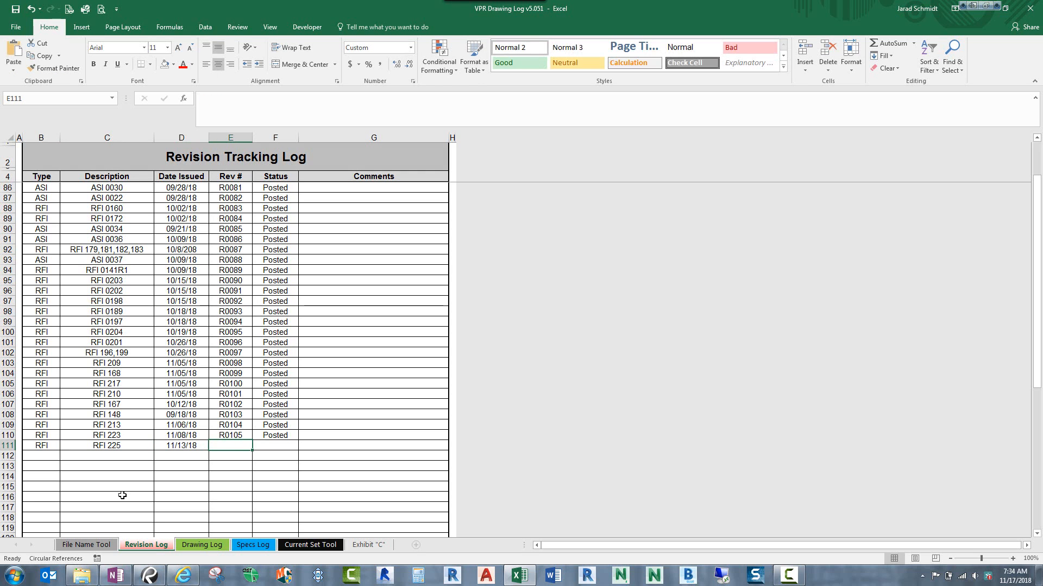
text(R0106)
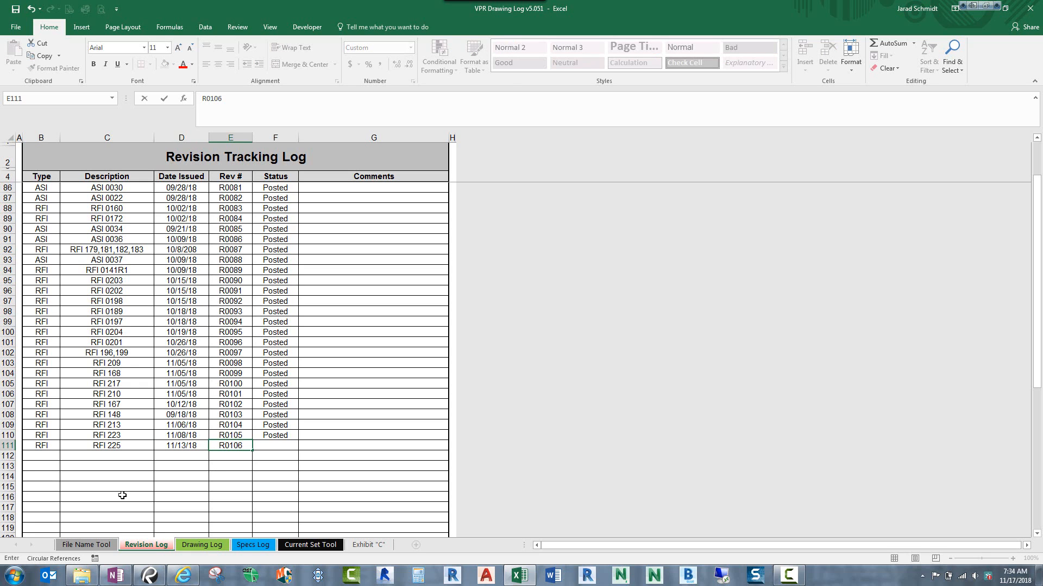
key(Tab)
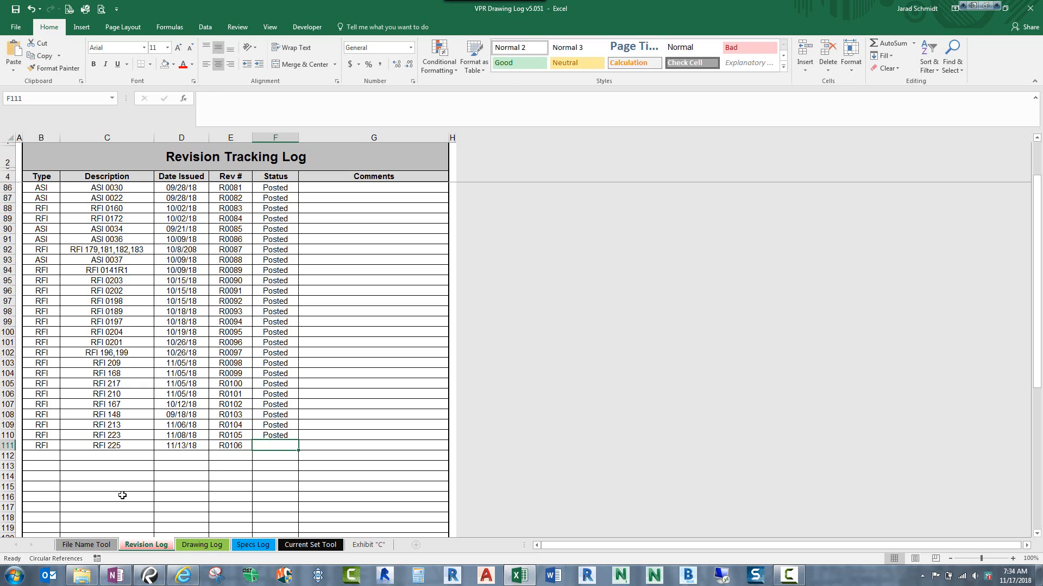
- Set the status of RFI 225 to Posted and check its revision headers in the Drawing Log
text(Posted)
key(Return)
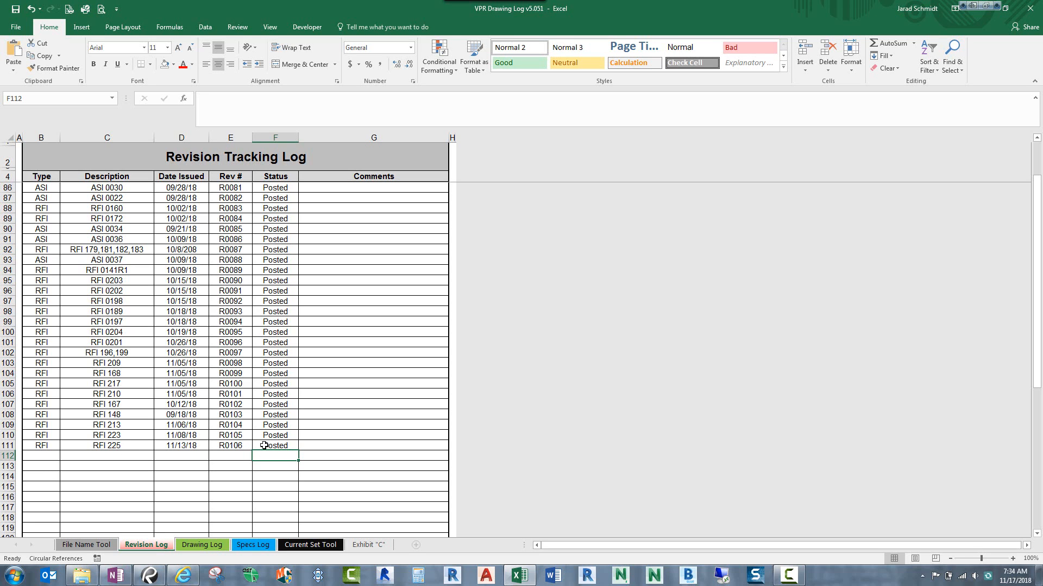
click(213, 545)
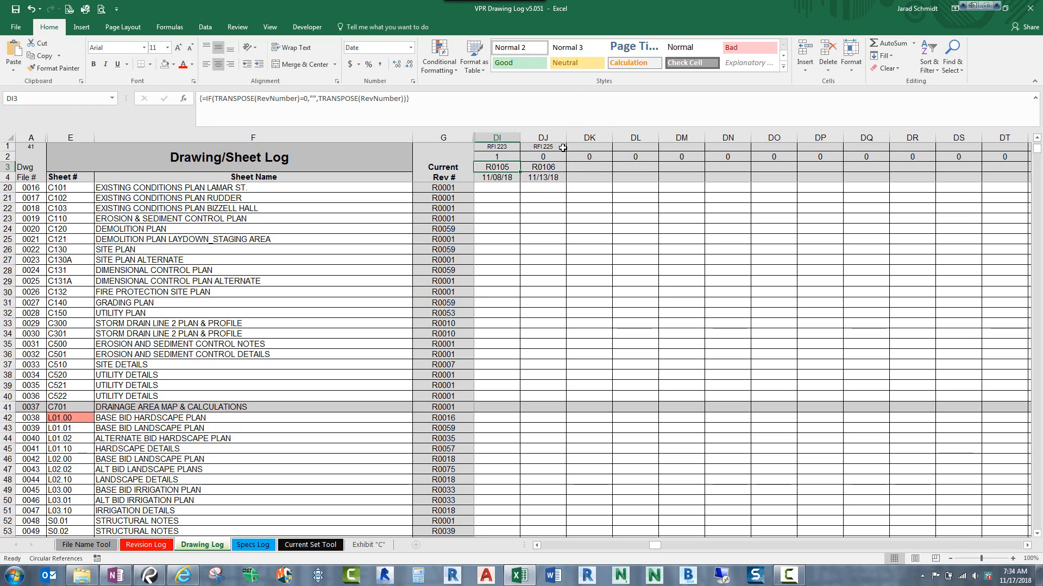
key(ctrl)
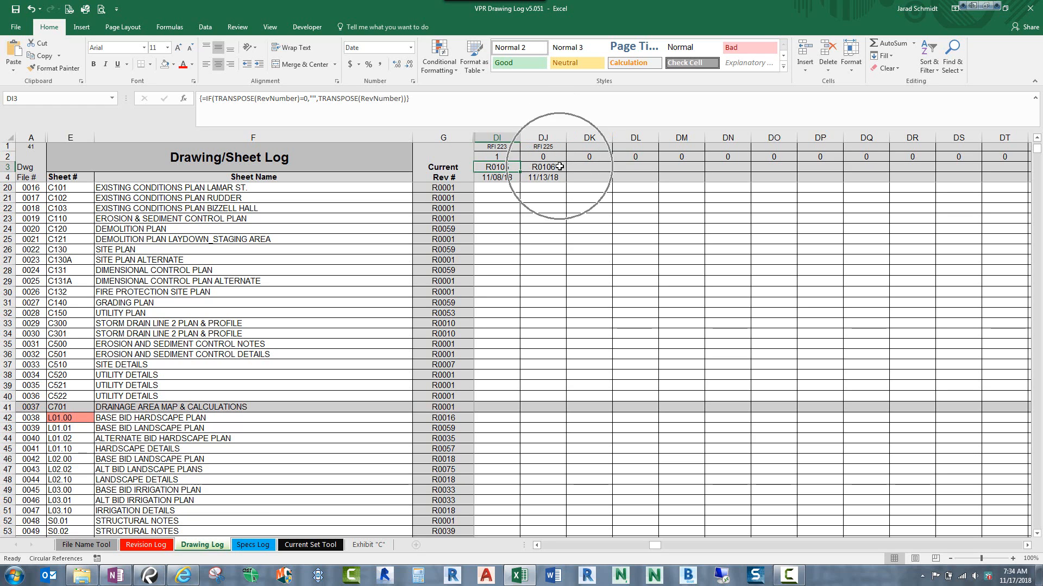
key(ctrl)
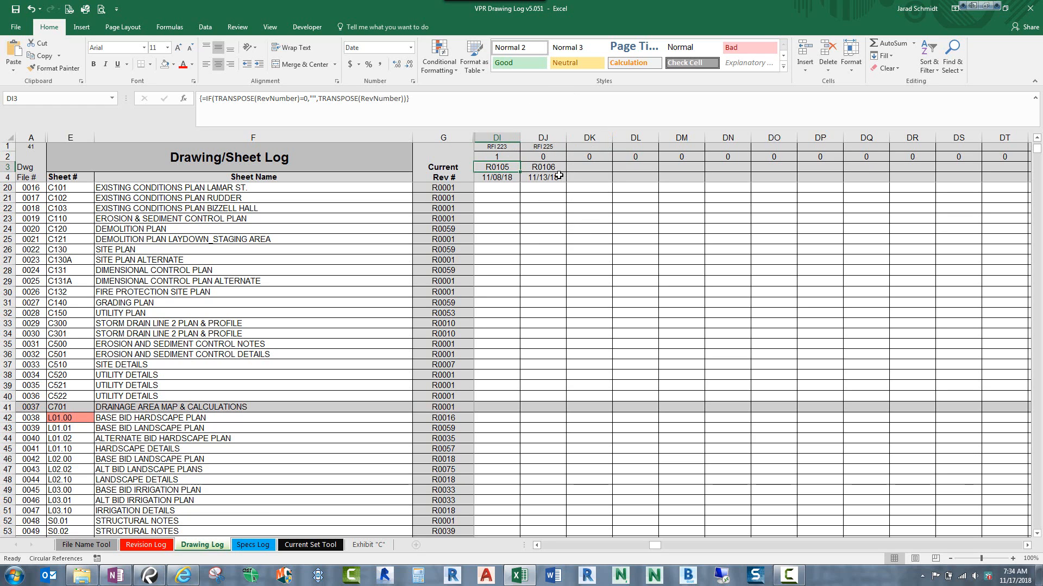
- In the Specs Log, find the RFI 225 column and check its description, revision number and date headers
click(256, 547)
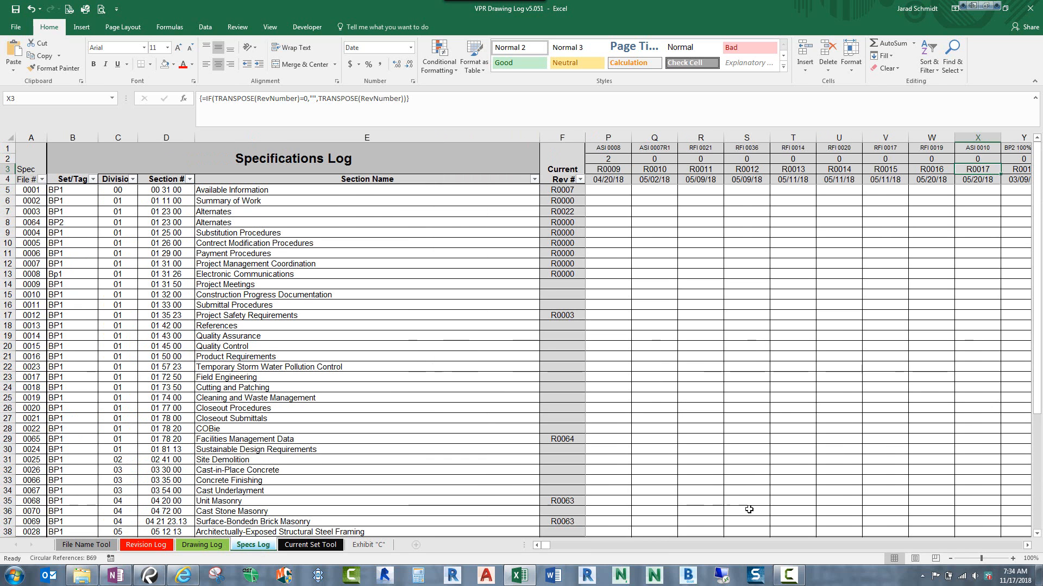
click(959, 543)
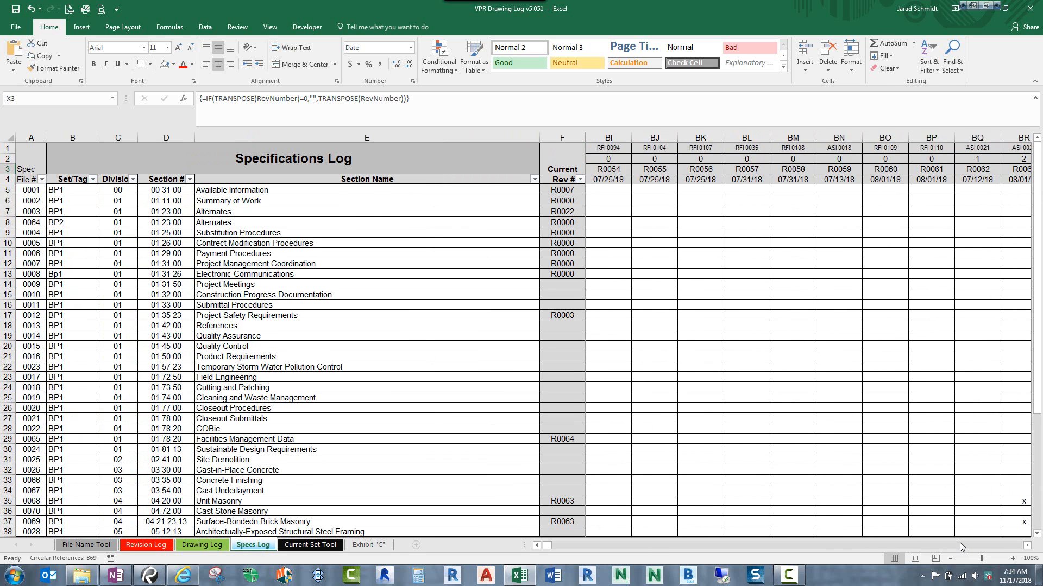
click(536, 545)
click(536, 545)
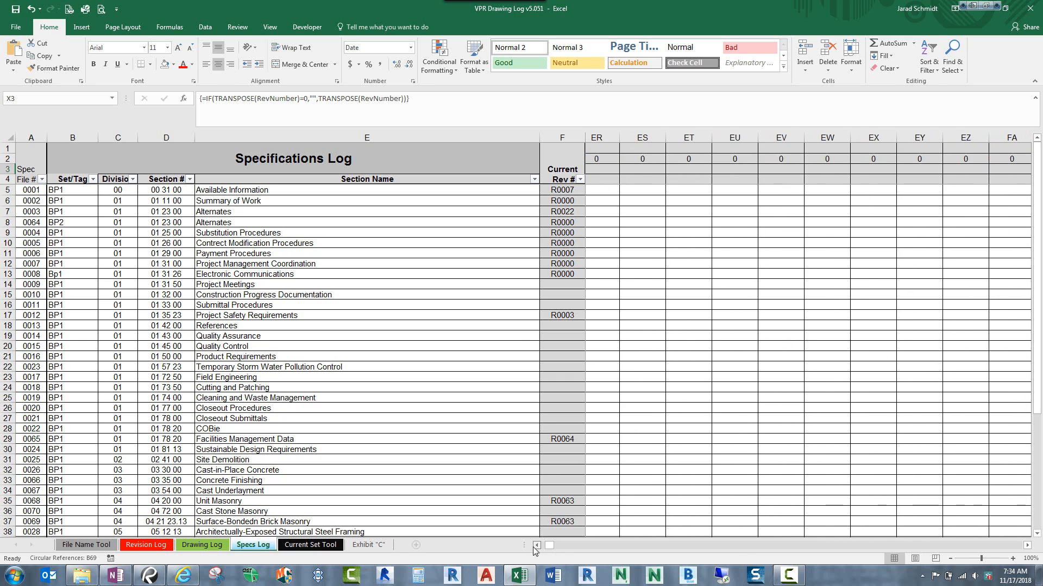
click(534, 546)
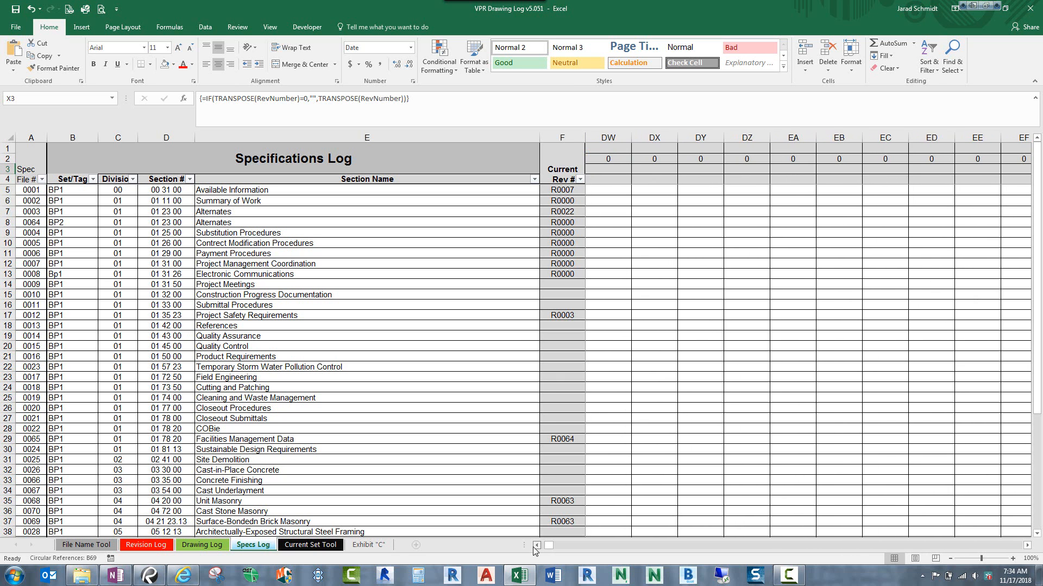
click(536, 546)
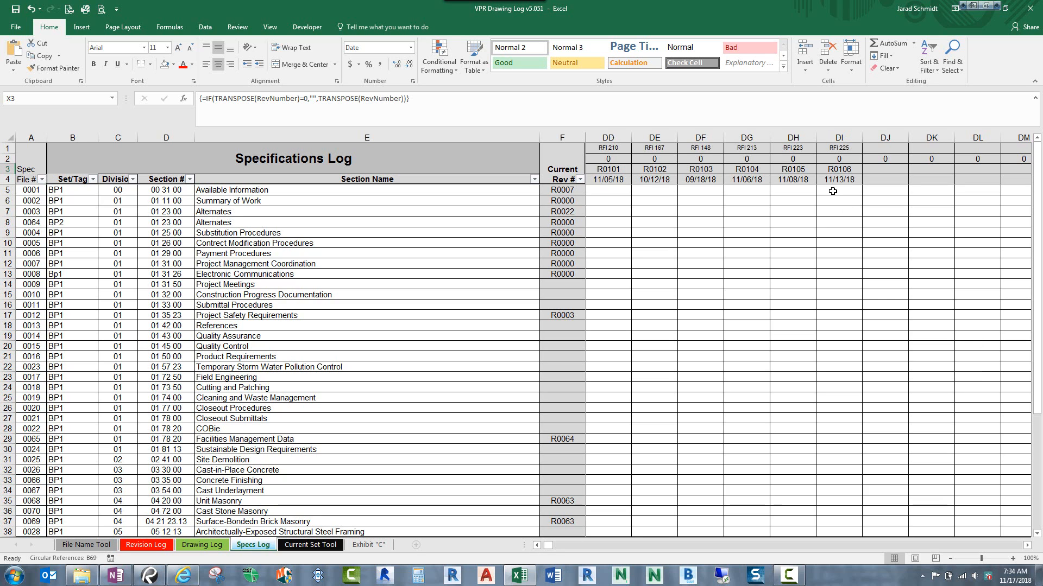
key(ctrl)
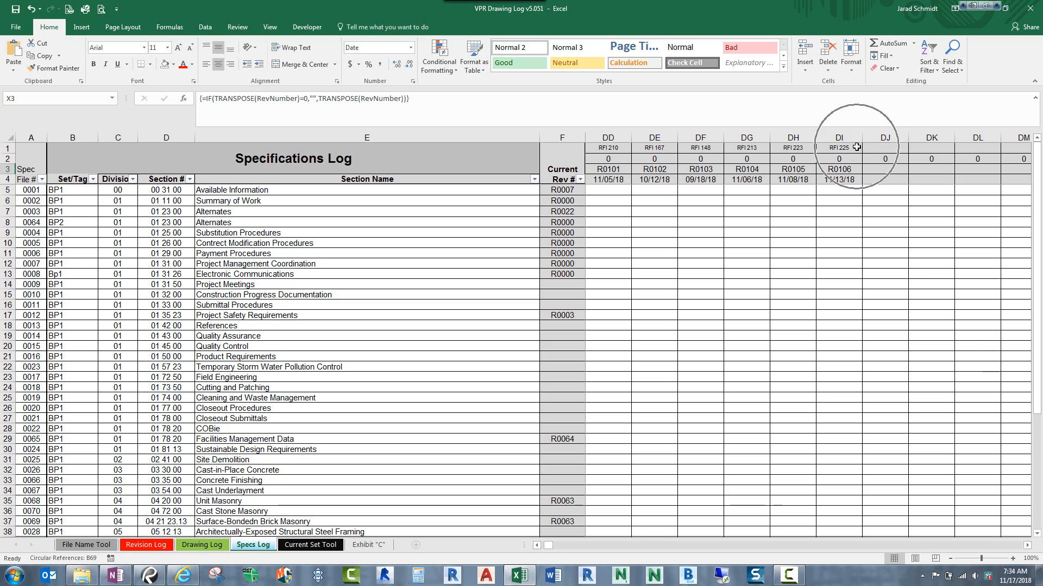
key(ctrl)
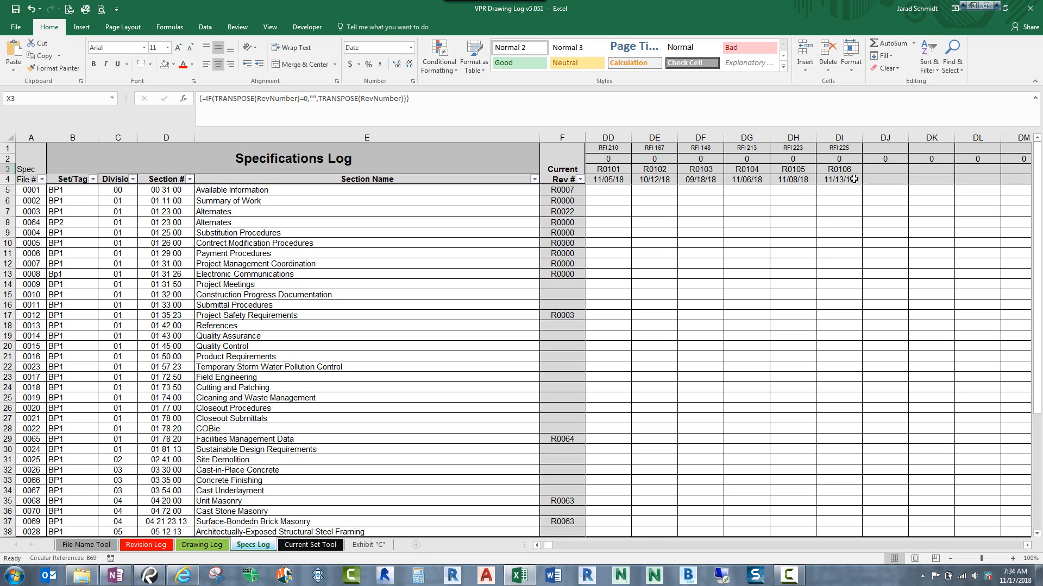
key(ctrl)
- Add a Revision Log entry below RFI 225 with type RFI, description RFI 226 and issue date 11/14/18
click(147, 545)
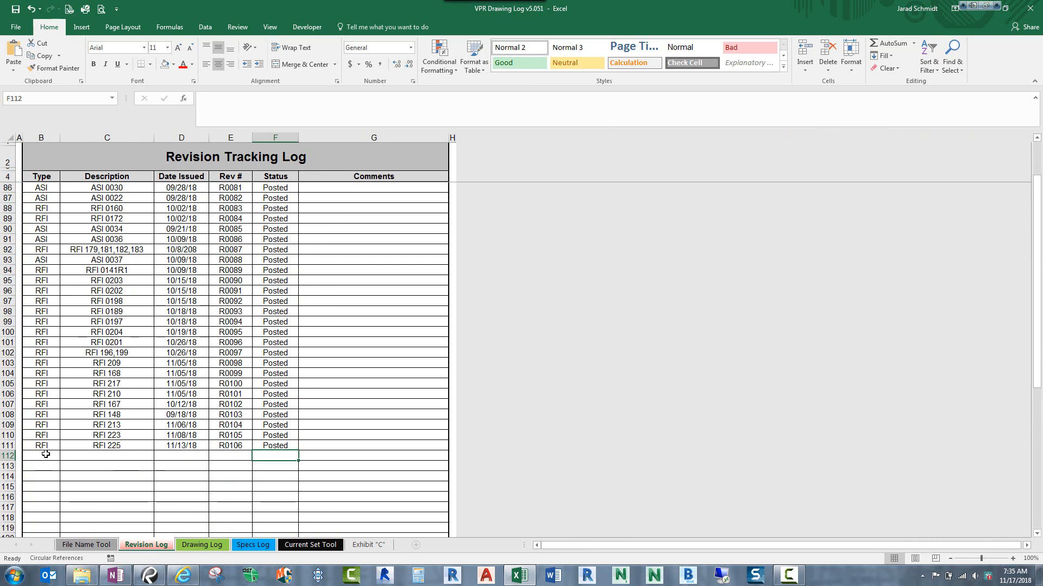
click(46, 455)
text(RFI)
click(114, 457)
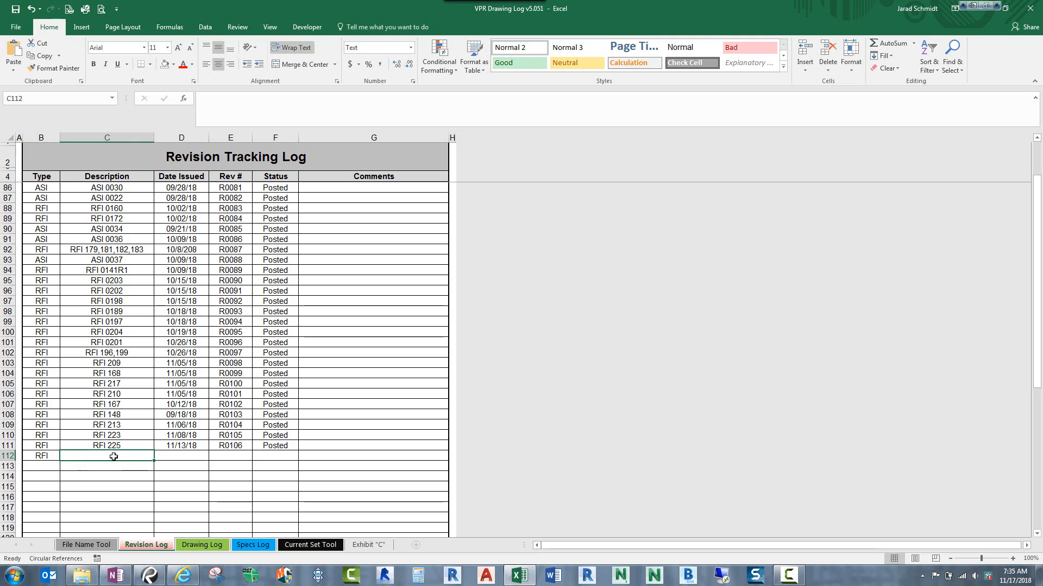
text(RFI 22)
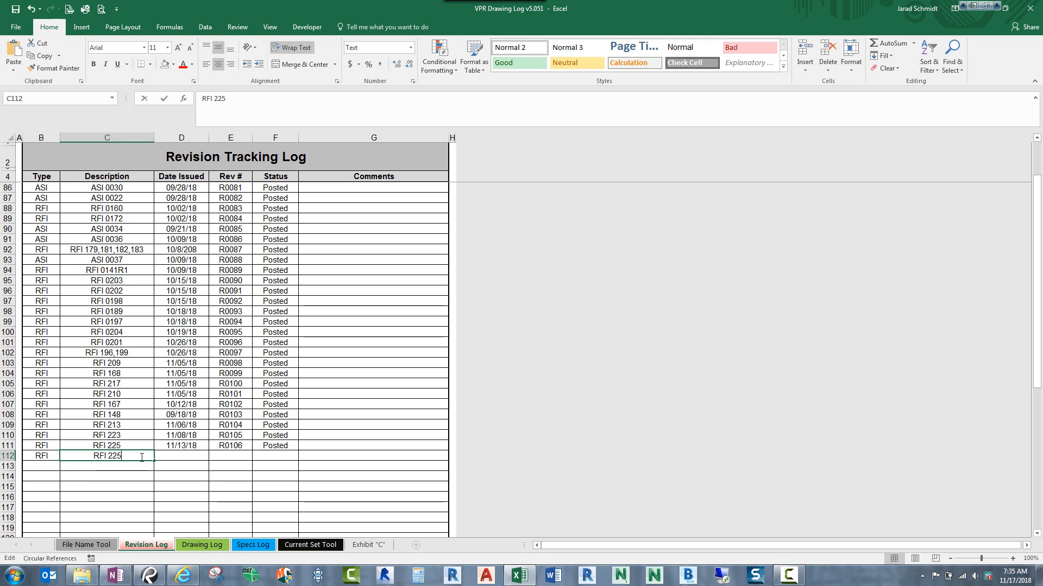
text(6)
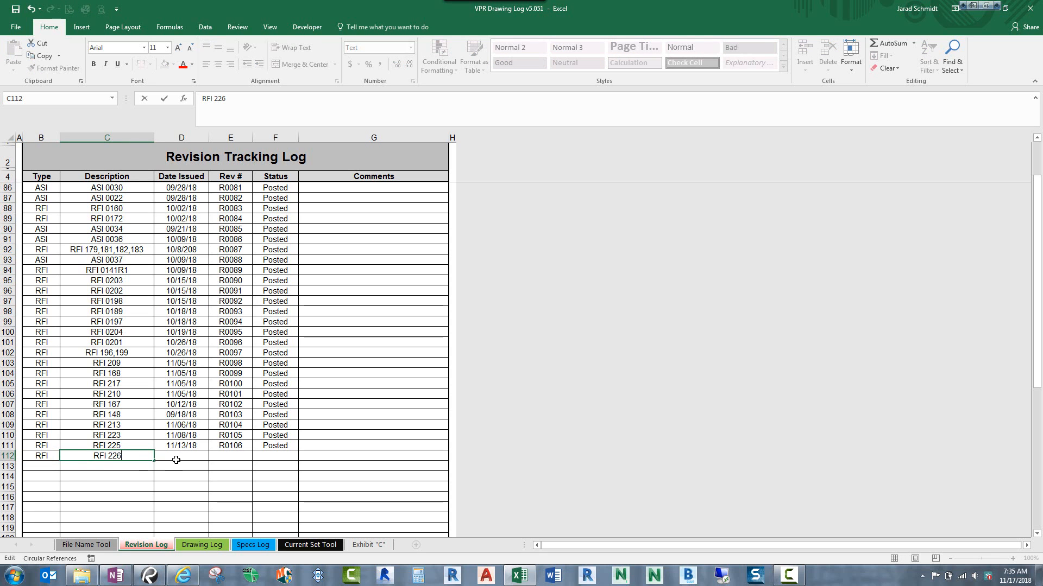
click(175, 458)
text(11-14)
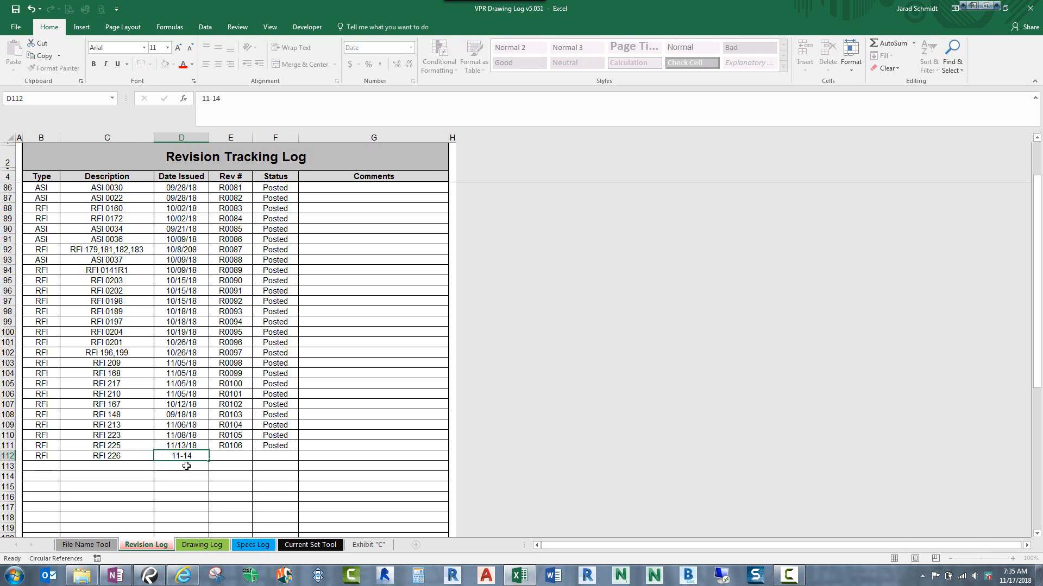
key(Tab)
- Give the RFI 226 entry revision number R0107 and status Posted
key(ctrl+d)
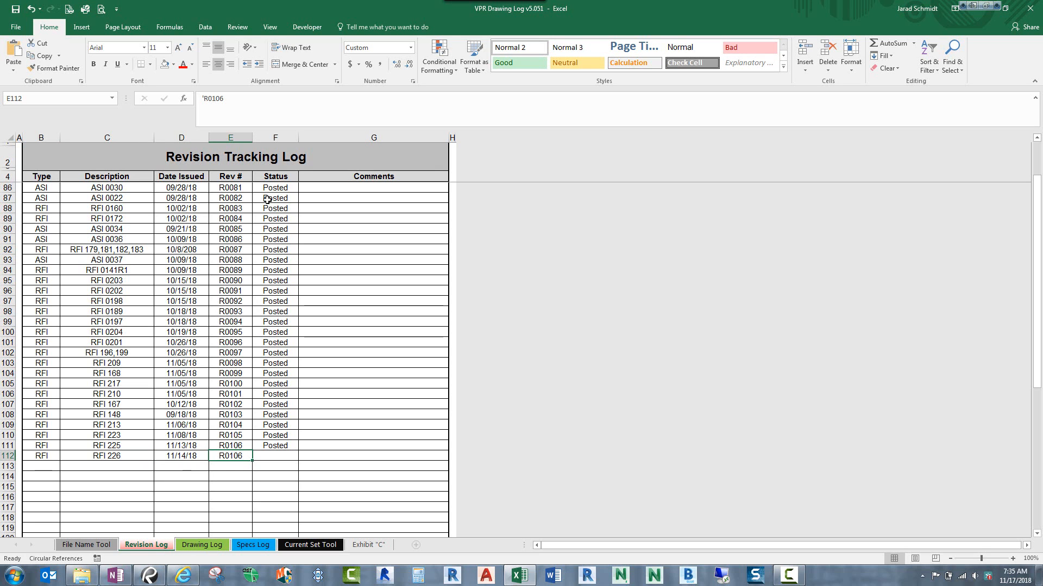
click(294, 105)
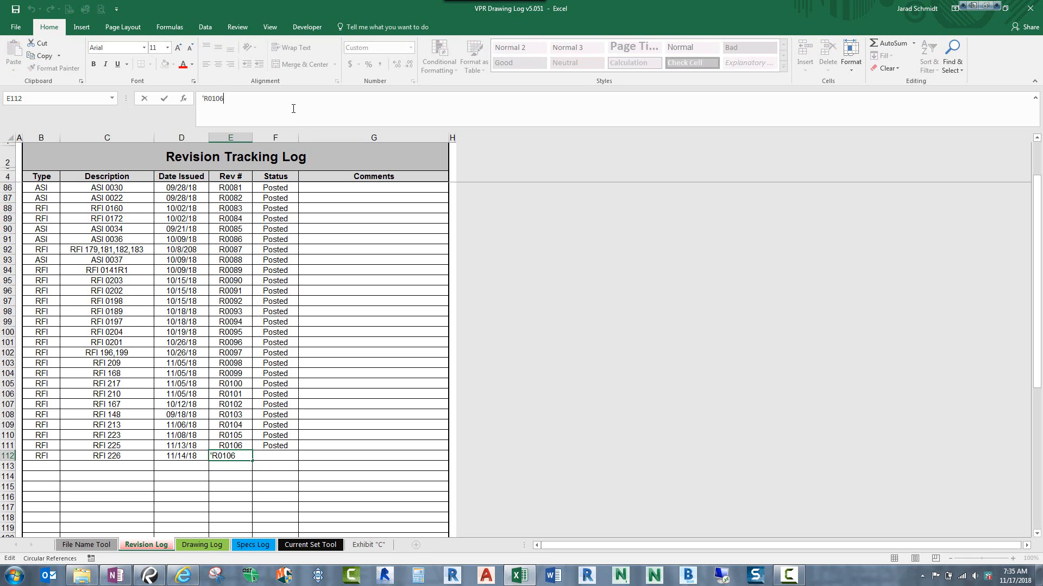
key(Return)
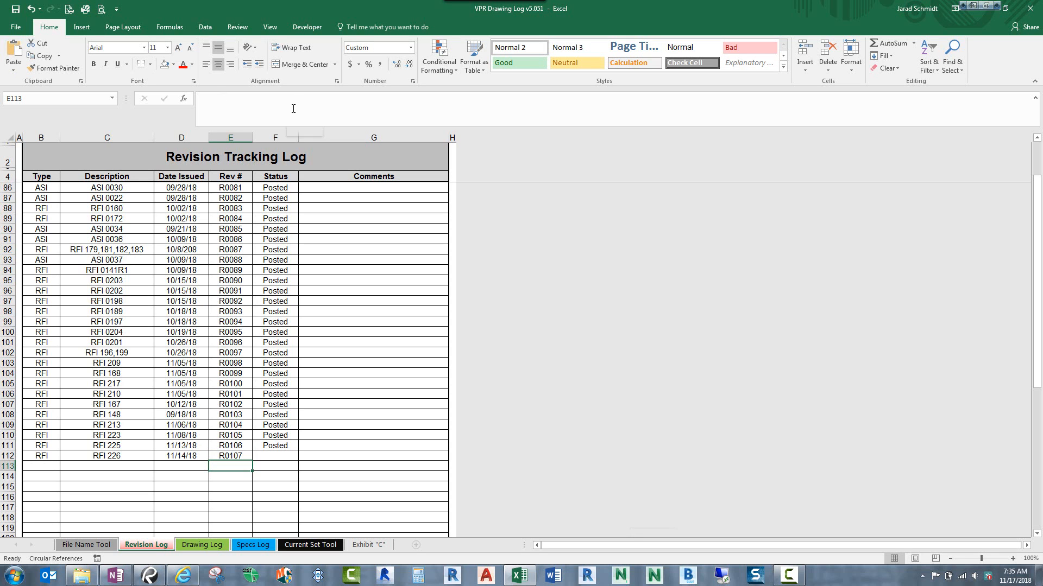
key(Up)
key(Right)
text(Posted)
key(Return)
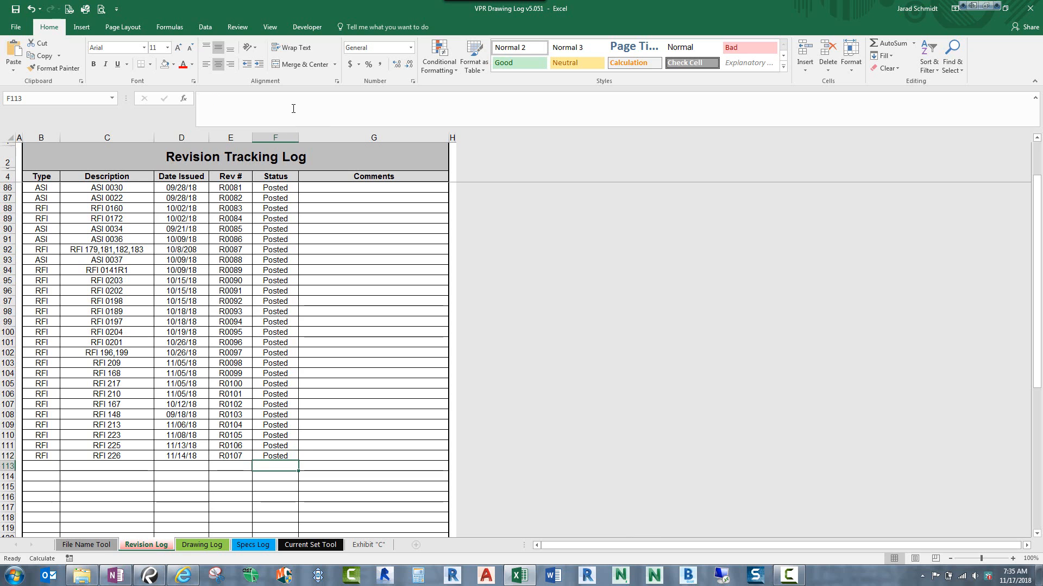
- Dismiss the circular reference warning and check the RFI 226 headers in the Drawing Log and the Specs Log
click(210, 544)
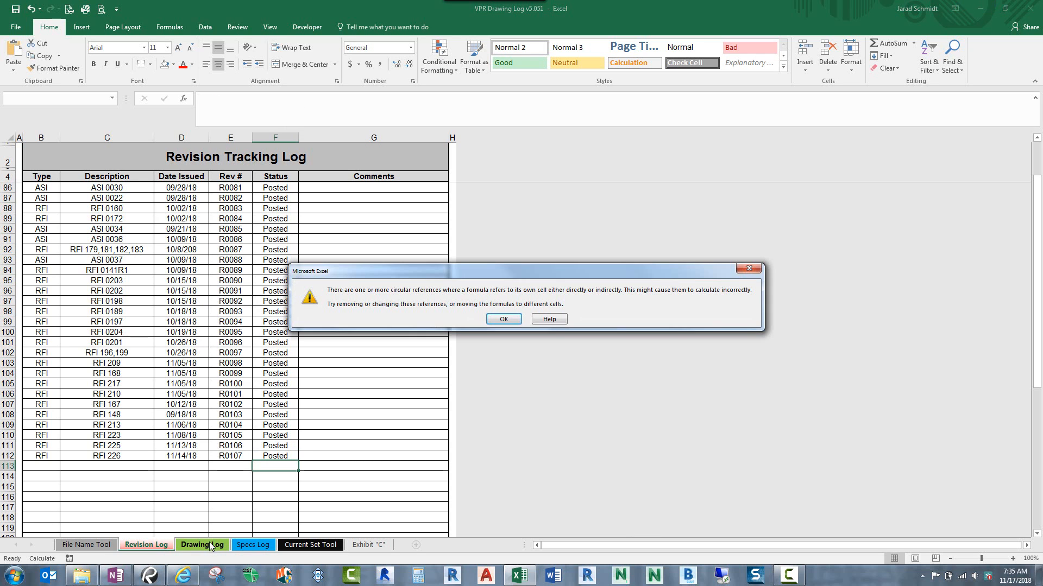
click(504, 320)
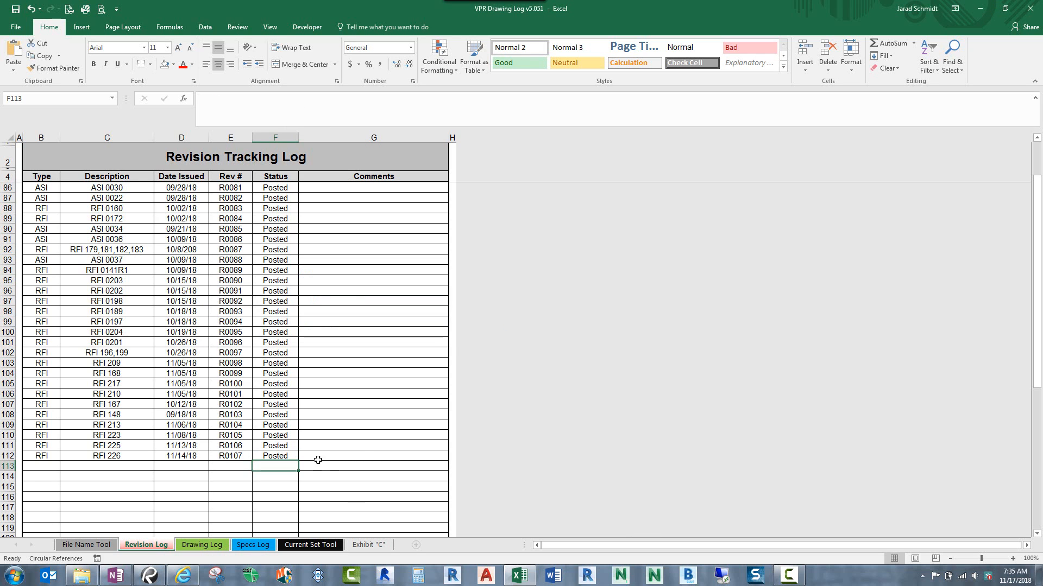
click(202, 544)
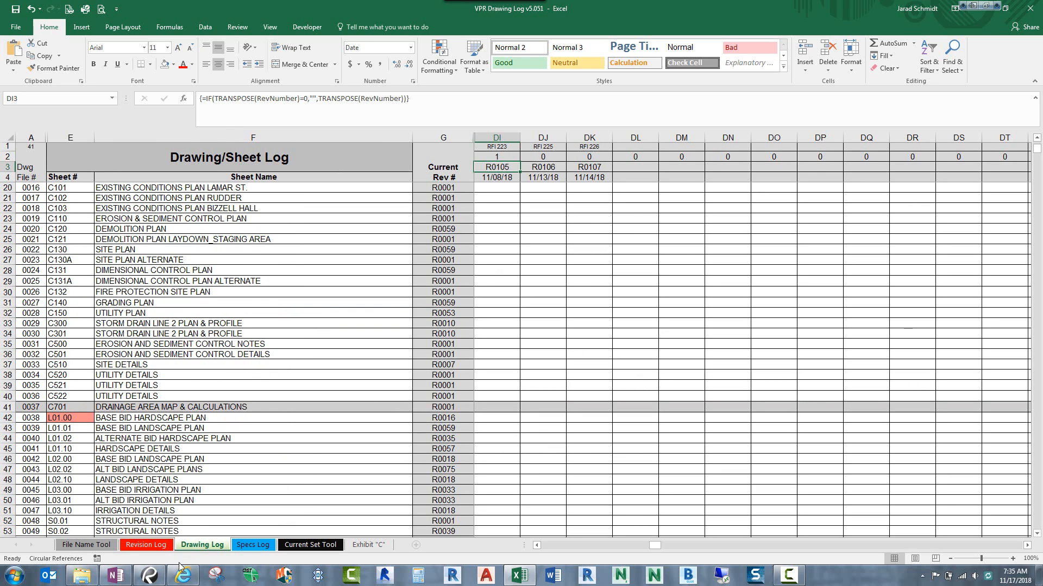
click(252, 546)
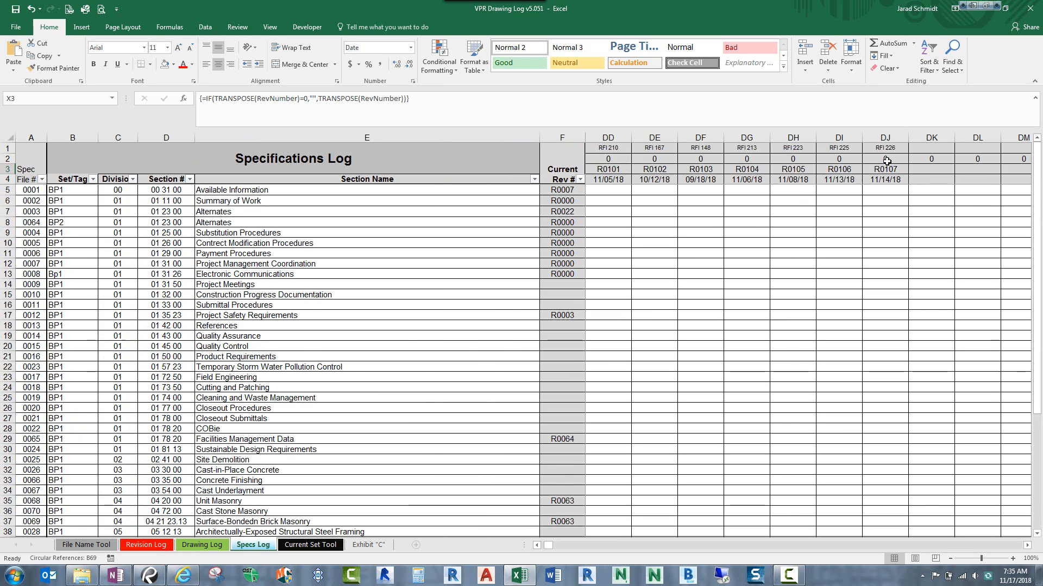